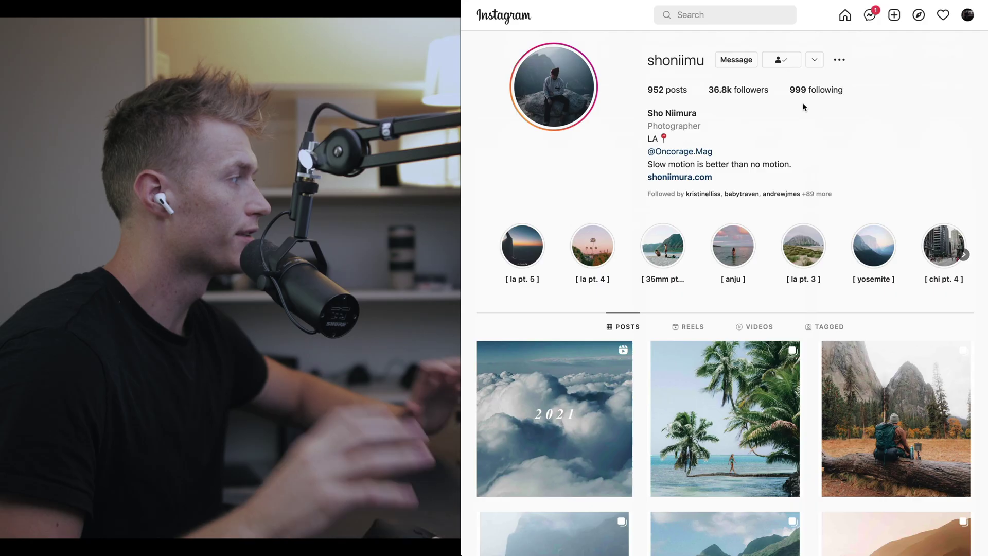
Step: Browse the photographer's Instagram posts and examine the eye-and-forest collage for its colour style
scroll(805, 107, "down", 4)
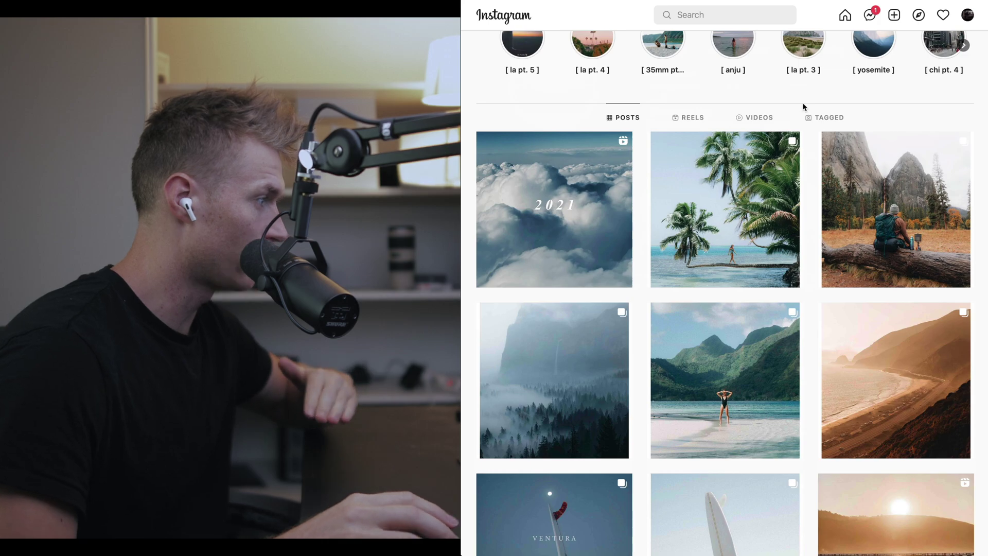
scroll(804, 107, "down", 3)
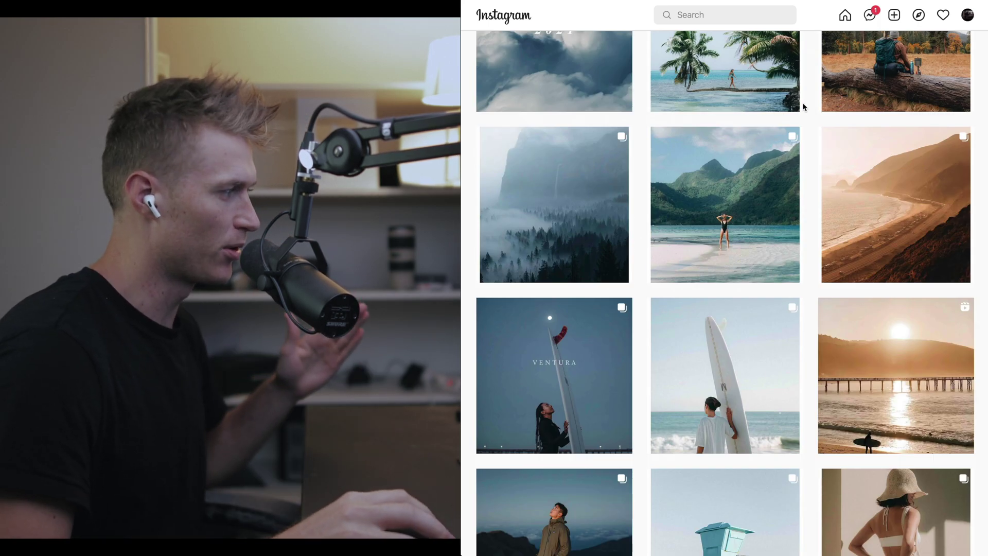
scroll(806, 105, "down", 1)
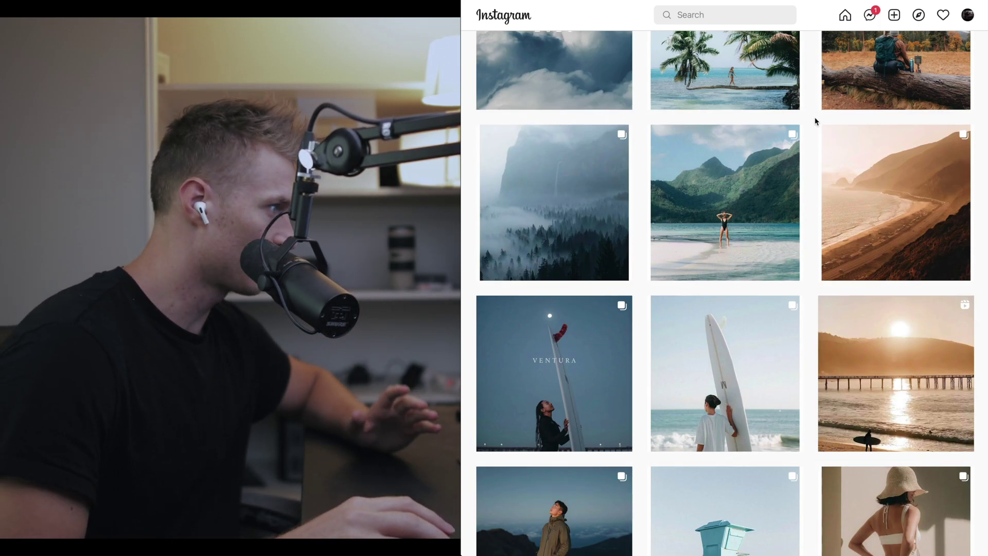
scroll(850, 199, "up", 3)
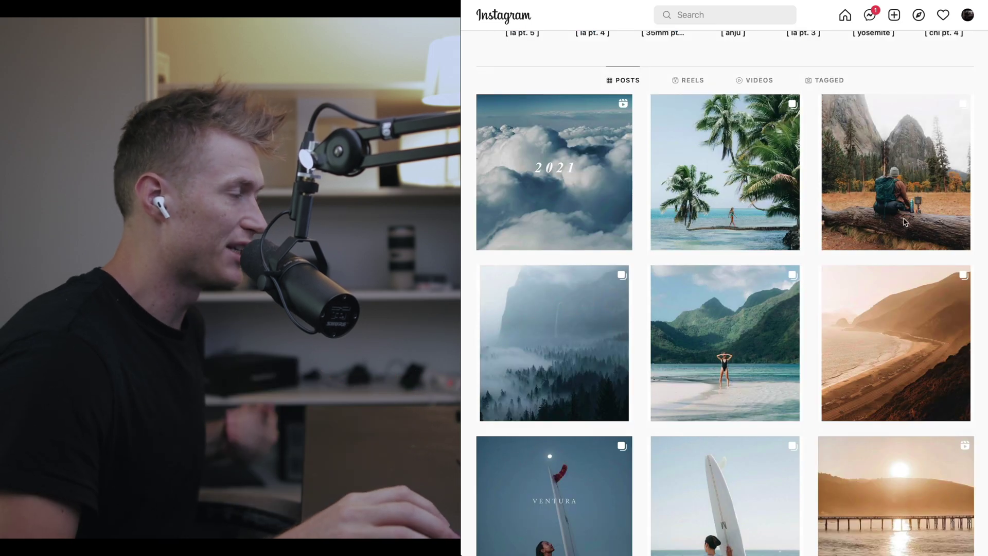
scroll(863, 309, "down", 6)
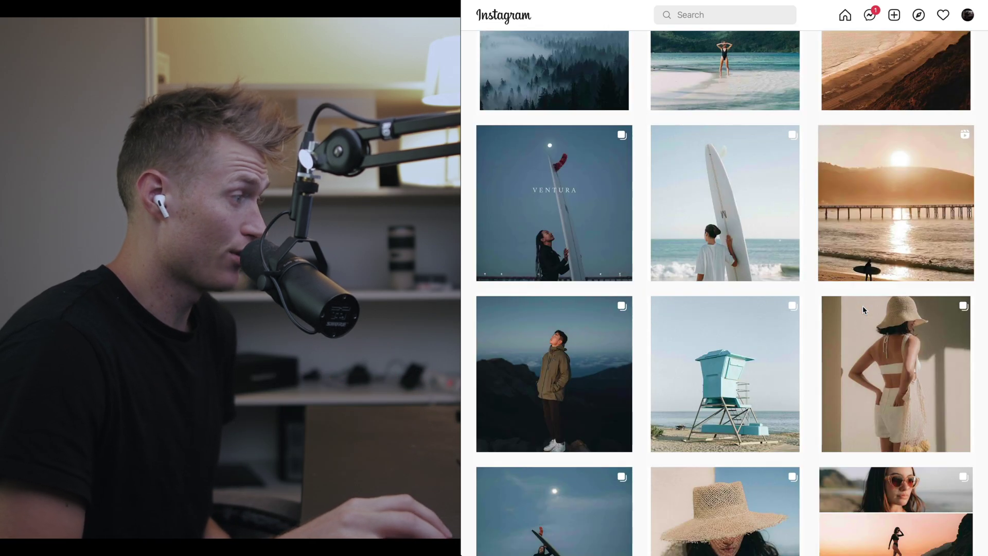
scroll(867, 258, "down", 2)
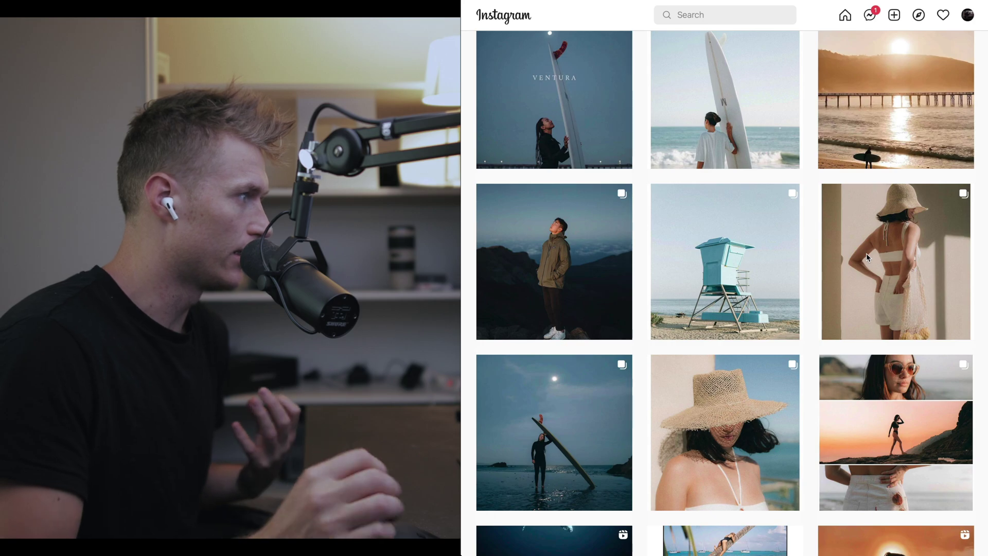
scroll(868, 258, "down", 2)
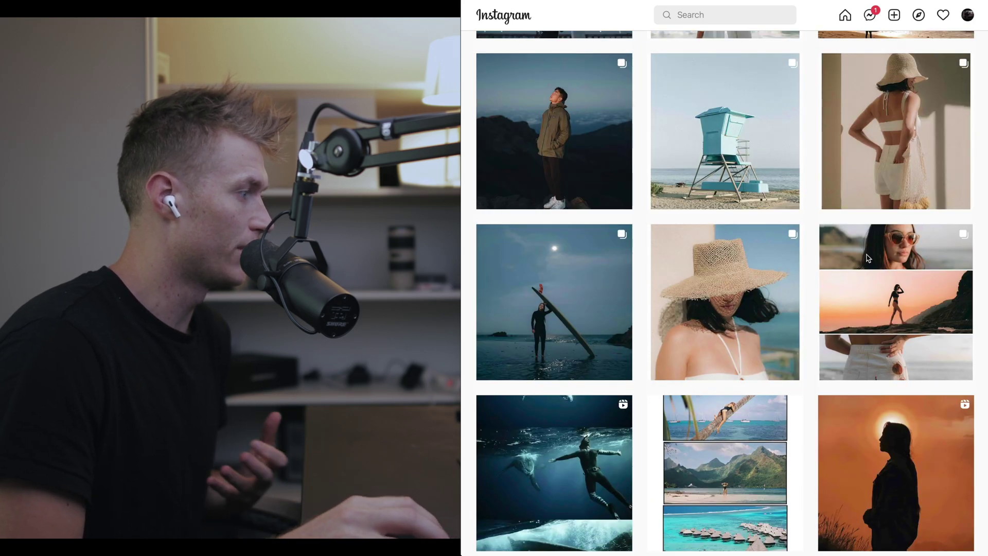
scroll(779, 260, "down", 7)
scroll(779, 261, "down", 7)
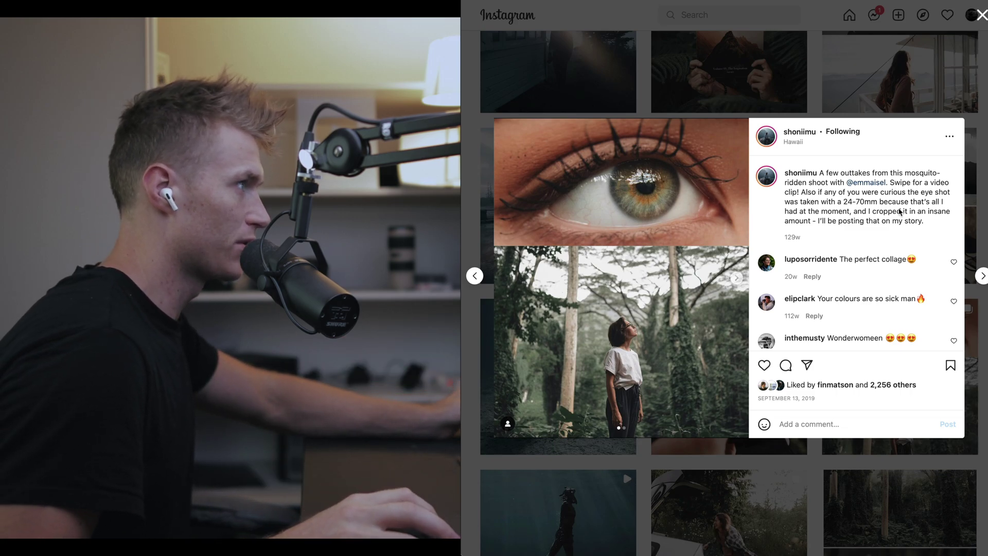
key("Escape")
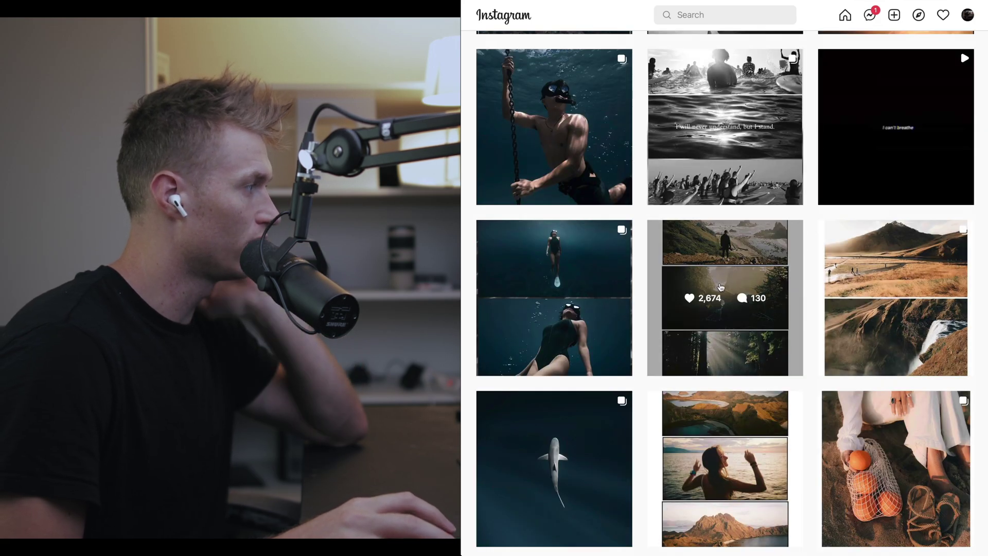
scroll(644, 293, "up", 10)
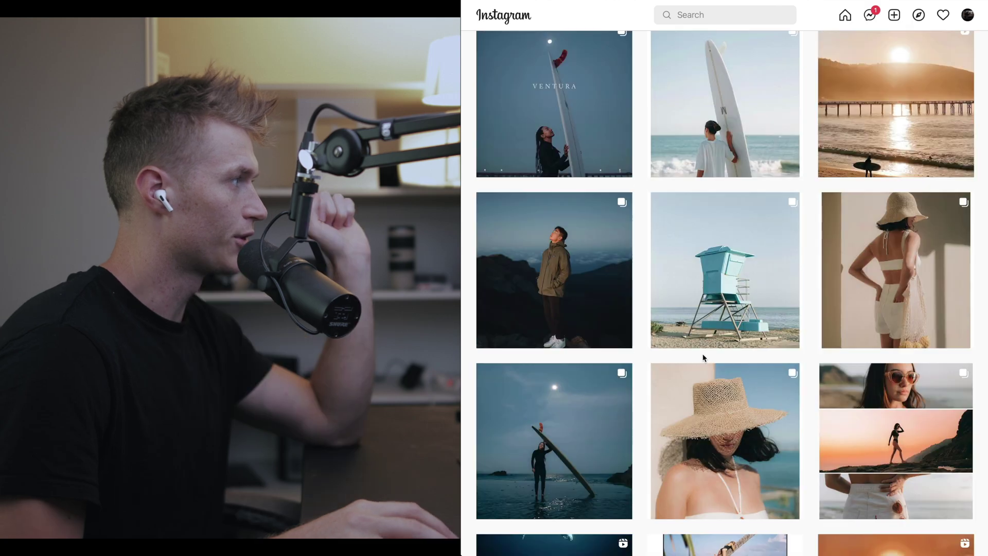
scroll(703, 358, "up", 15)
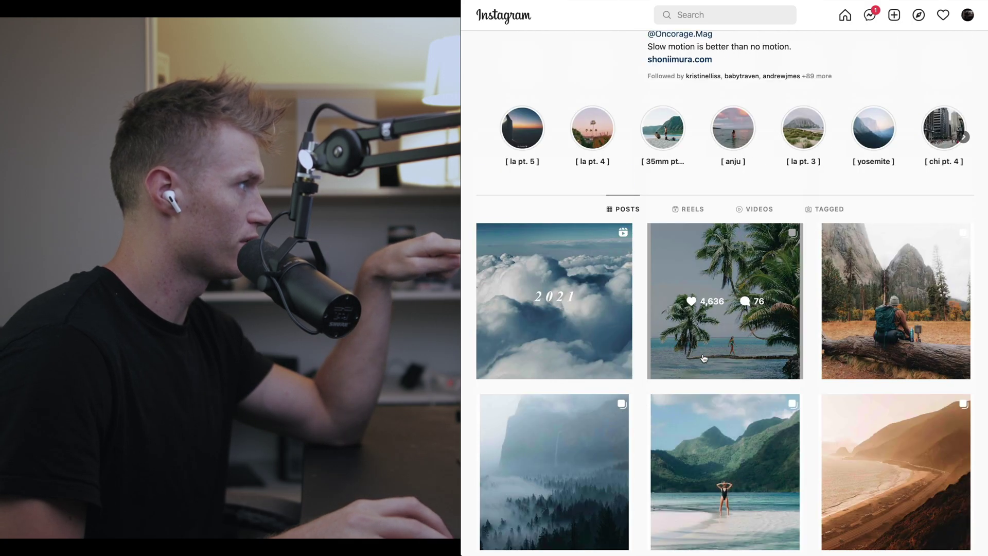
scroll(703, 358, "up", 3)
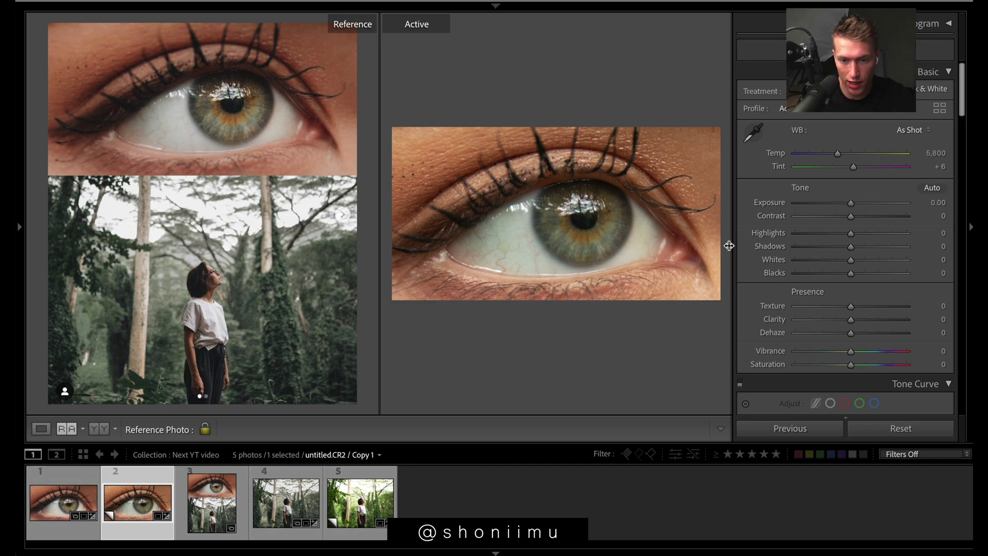
Step: Reset all develop settings of the active eye photo and undo the reset
left_click(894, 432)
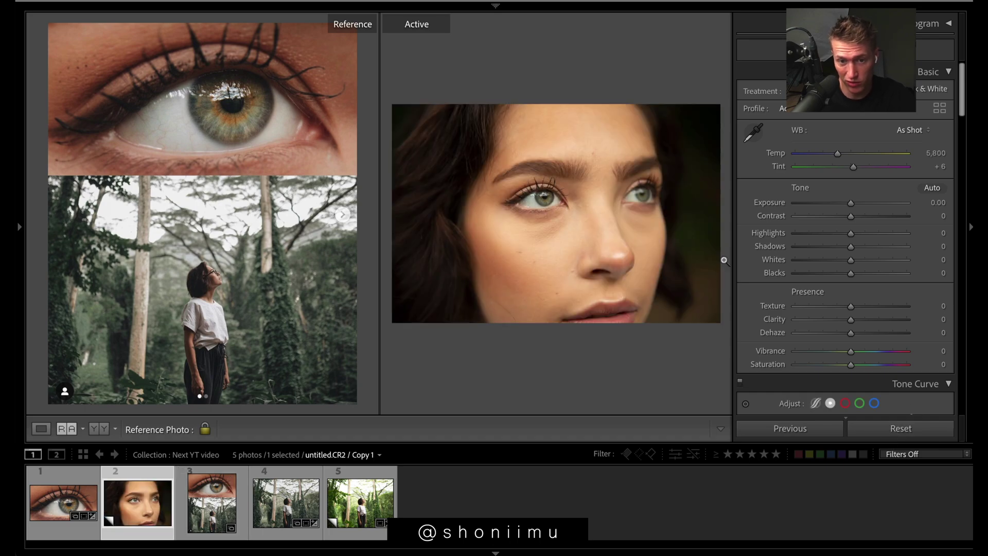
key("ctrl+z")
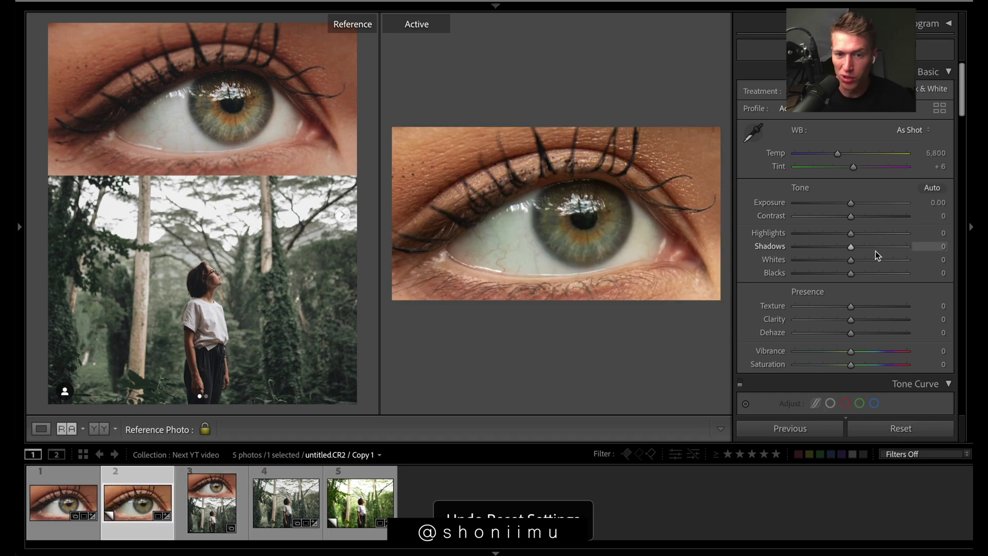
Step: Enable lens profile corrections for the active eye photo
left_click(948, 25)
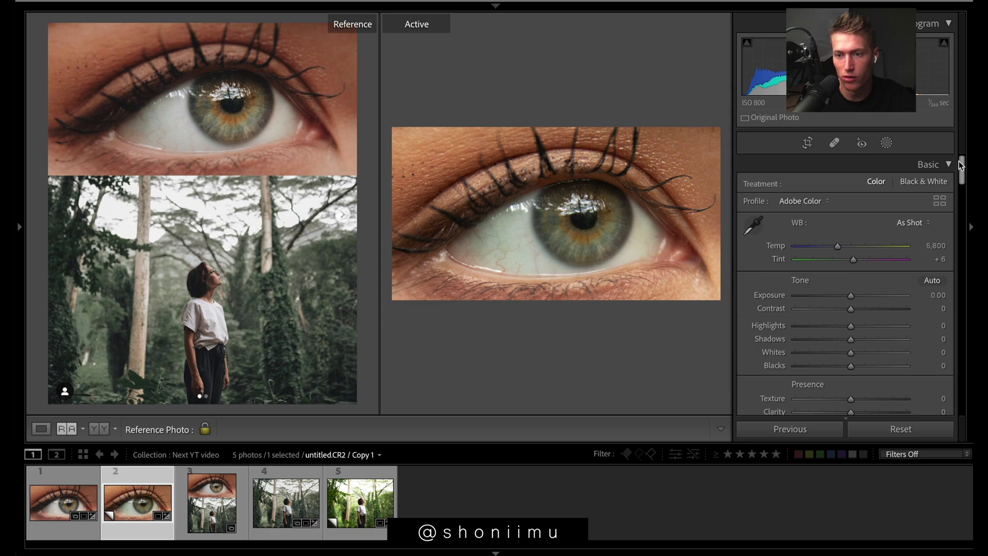
scroll(844, 288, "down", 15)
scroll(858, 280, "up", 3)
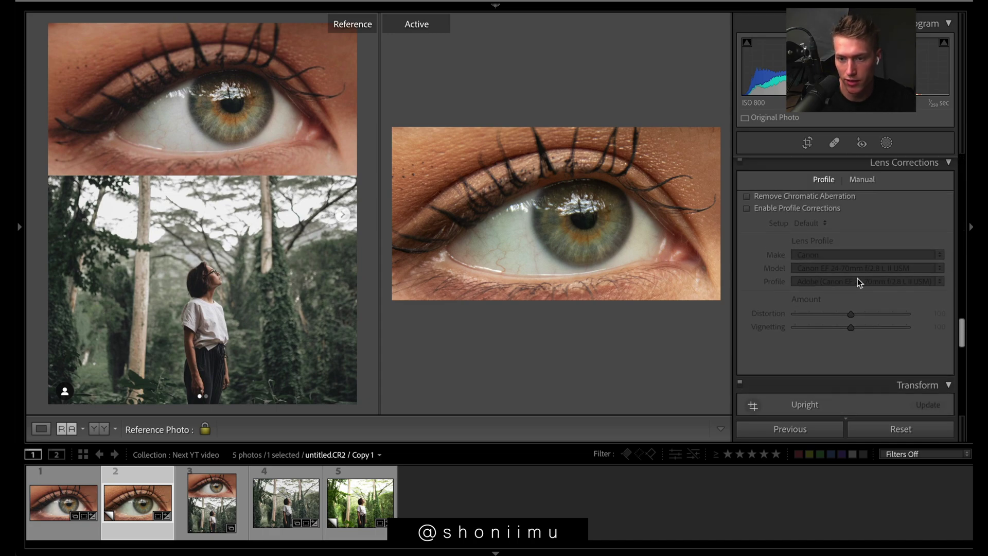
left_click(747, 208)
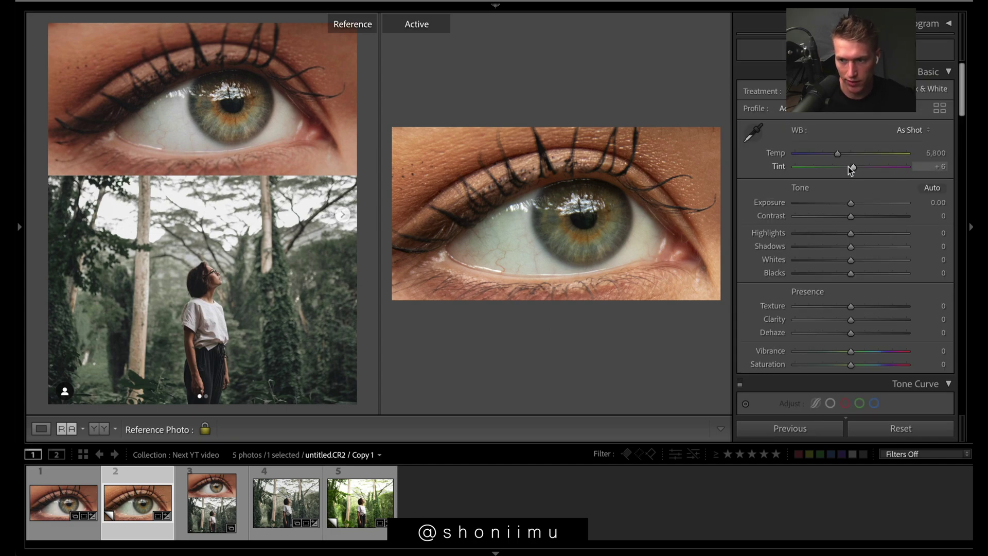
Step: Set the eye photo's white balance to Temp 5,653 and Tint +17, comparing it briefly with As Shot
left_click(941, 153)
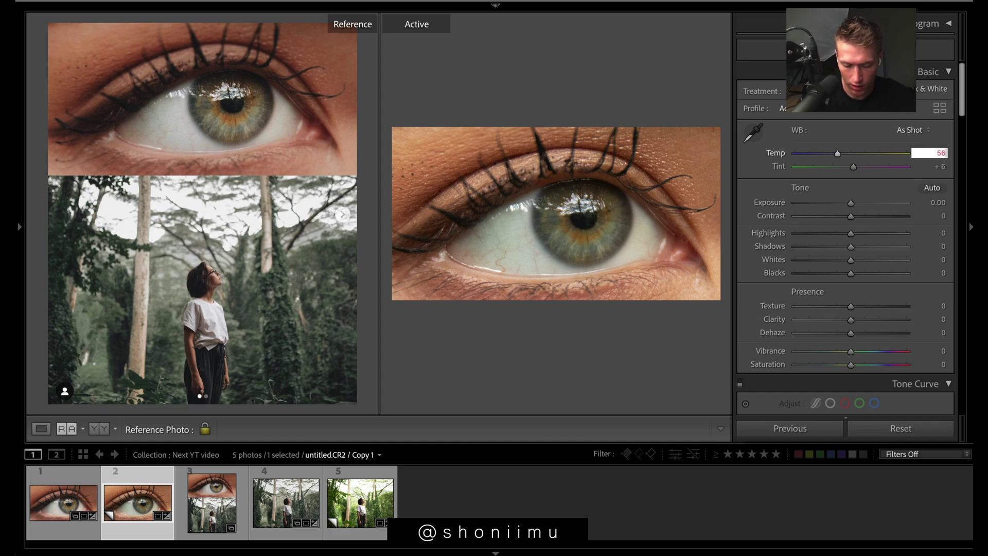
type("5,653")
key("Return")
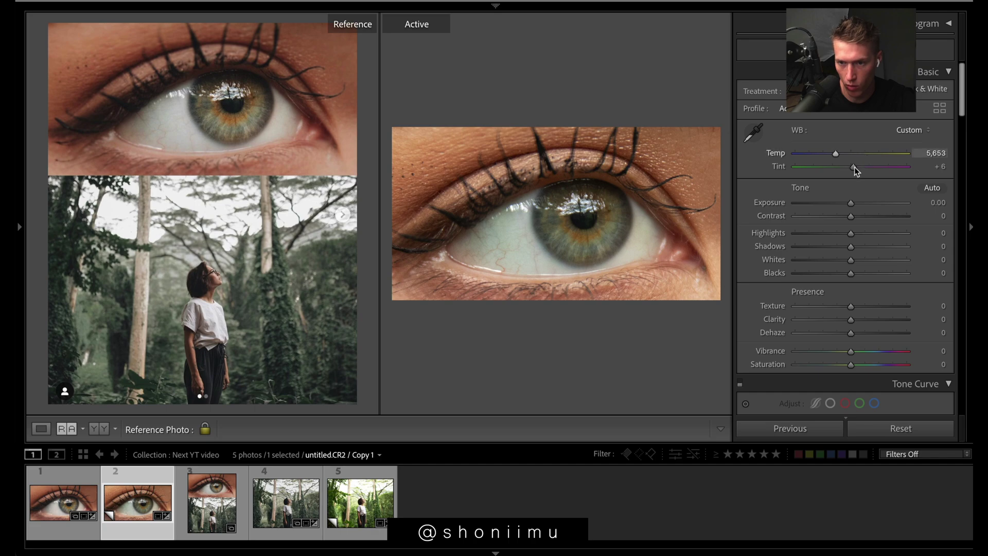
left_click_drag(860, 170, 858, 170)
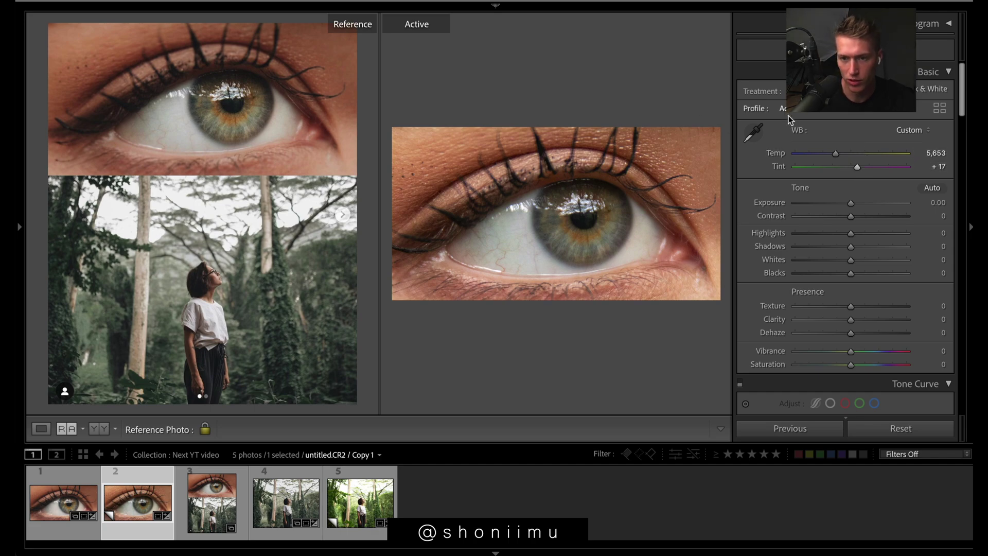
double_click(800, 130)
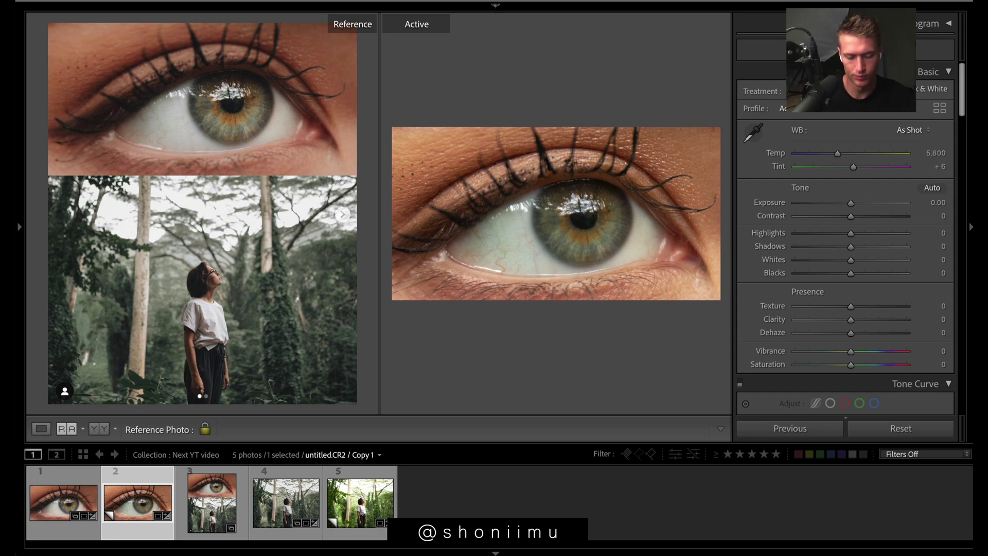
key("ctrl+z")
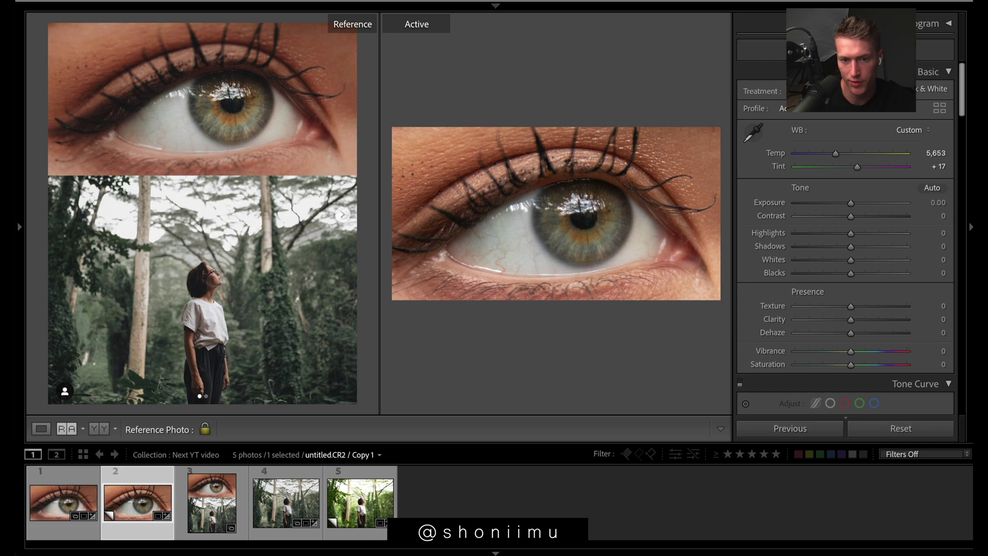
Step: Turn on the Tone Curve adjustments for the eye photo
scroll(844, 231, "down", 4)
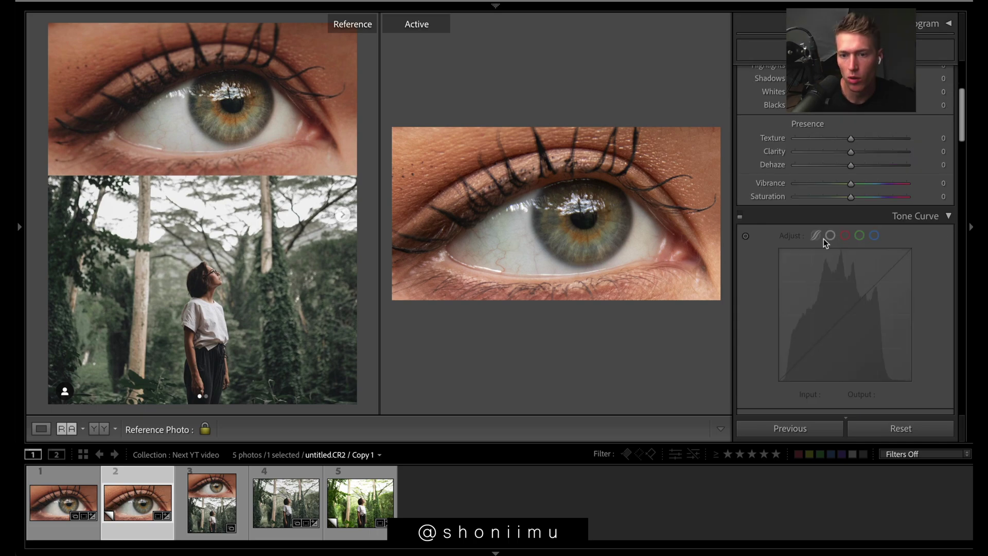
left_click(740, 213)
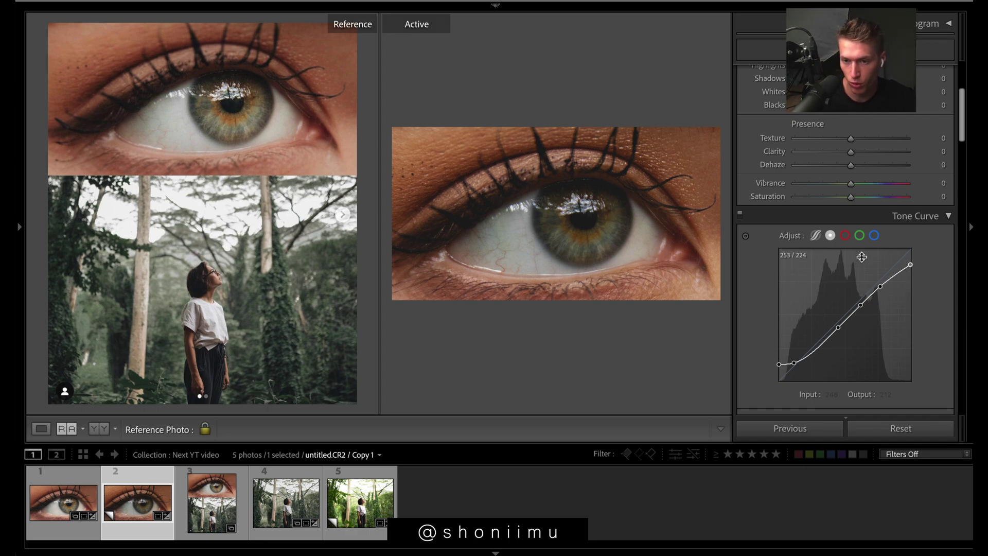
Step: Try lowering the point curve's black point to output 0 and its white point to output 178, undoing each change
left_click_drag(779, 364, 779, 380)
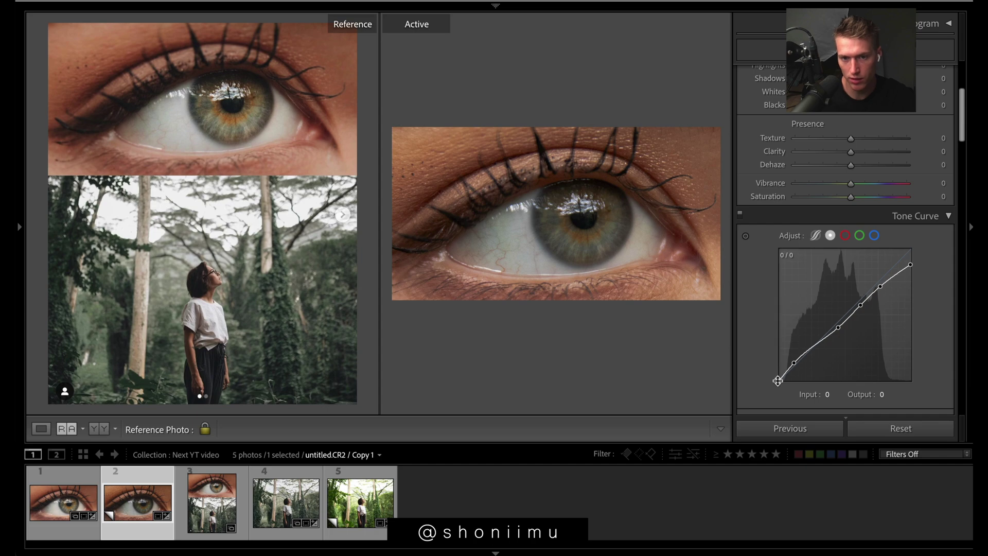
key("ctrl+z")
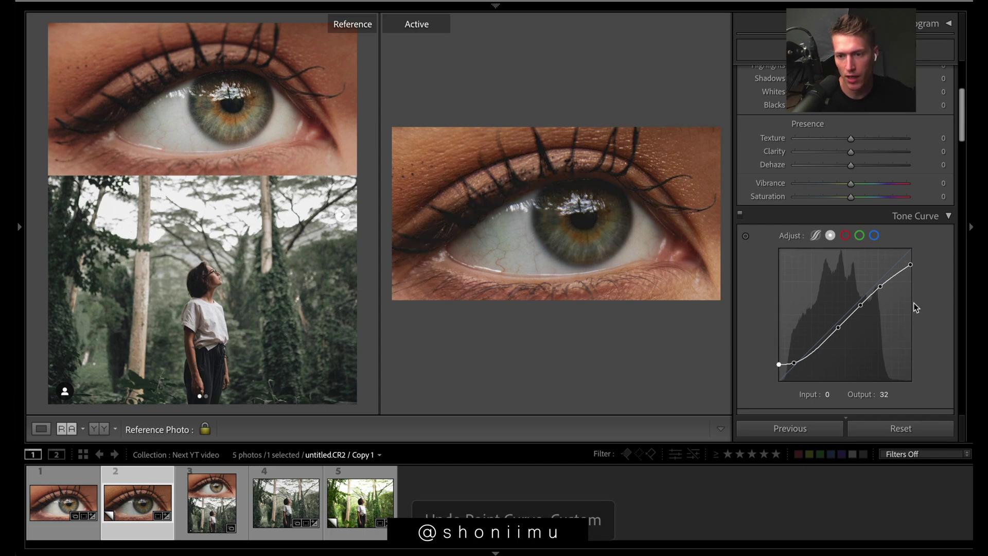
left_click_drag(911, 264, 913, 287)
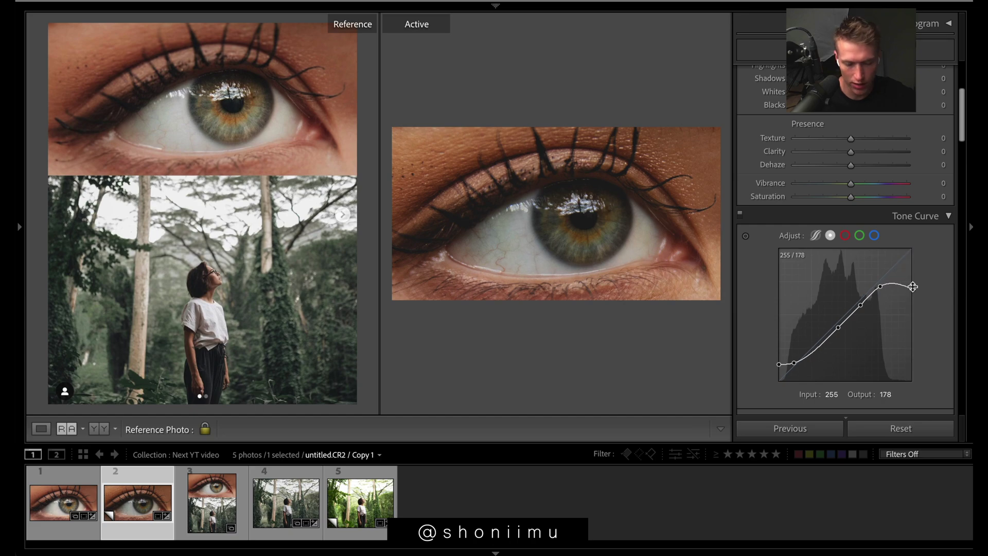
key("ctrl+z")
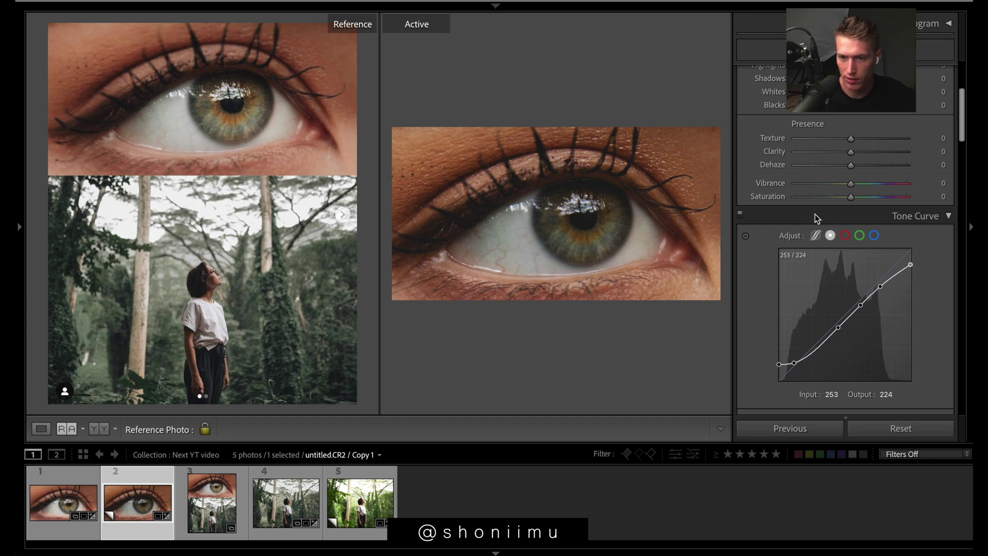
Step: Show the parametric tone curve and review its Highlights, Lights, Darks and Shadows region values
left_click(816, 235)
scroll(862, 264, "down", 5)
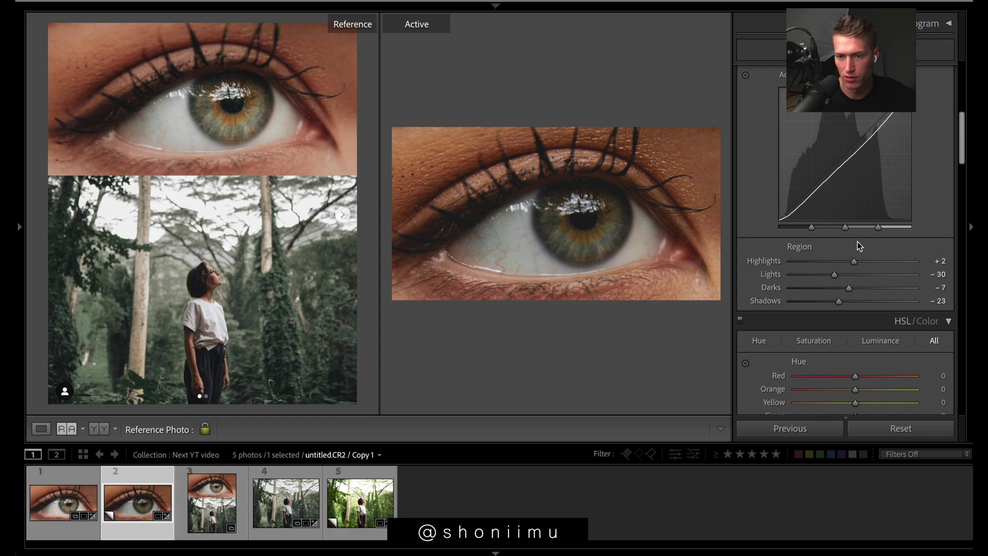
scroll(859, 246, "up", 2)
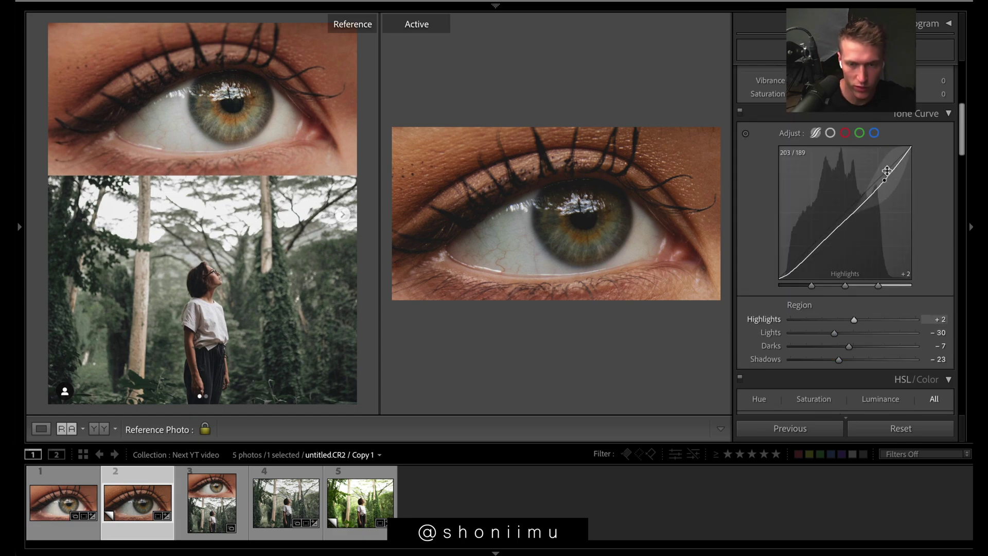
Step: Raise the eye photo's Exposure to +0.30
scroll(916, 230, "up", 9)
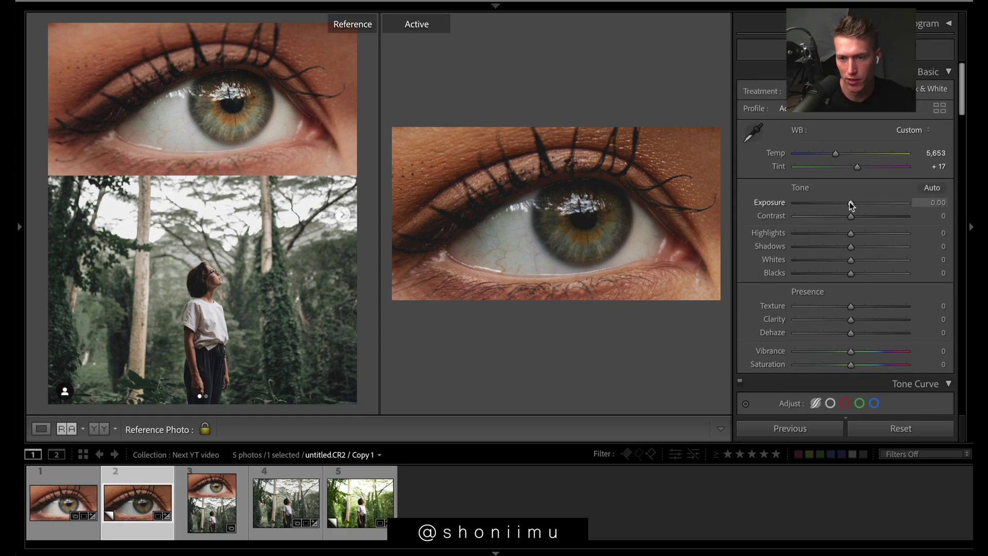
left_click_drag(851, 205, 857, 204)
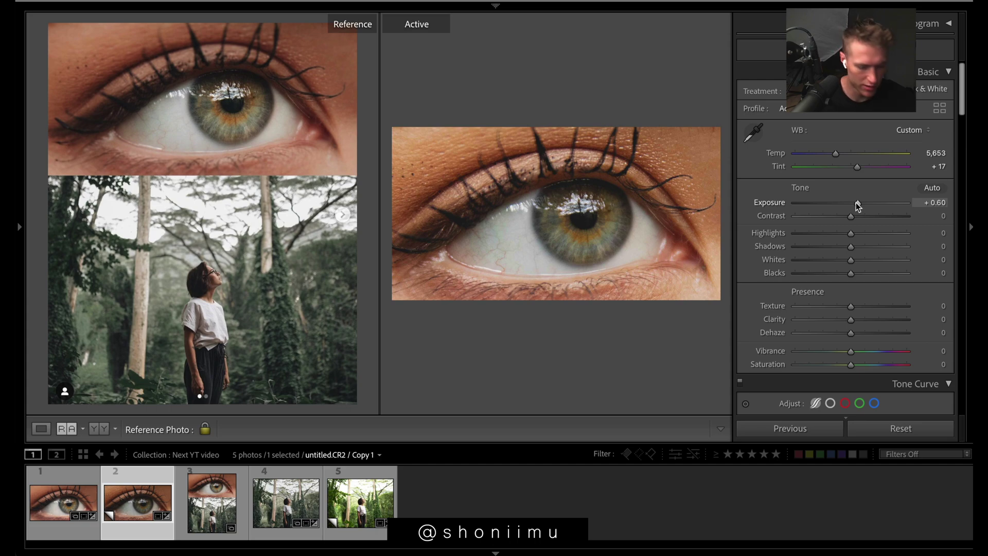
left_click_drag(858, 206, 853, 205)
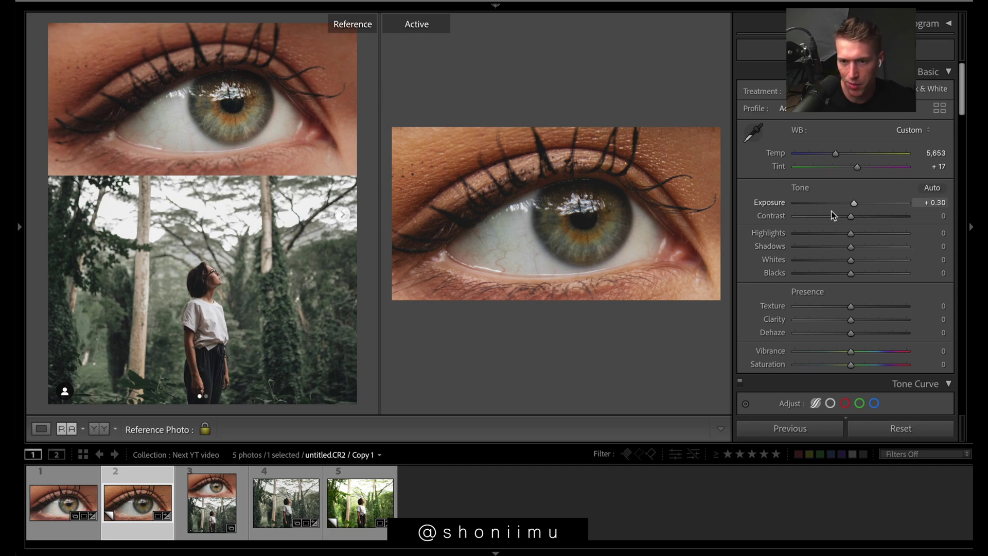
Step: Lower the eye photo's Highlights to -48 and Shadows to -68
left_click_drag(851, 234, 830, 241)
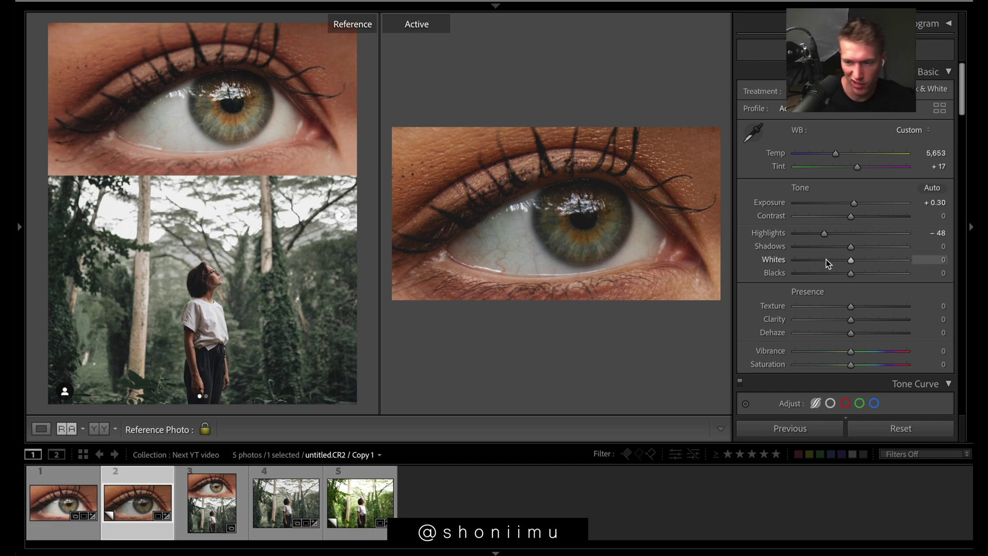
left_click_drag(851, 248, 824, 250)
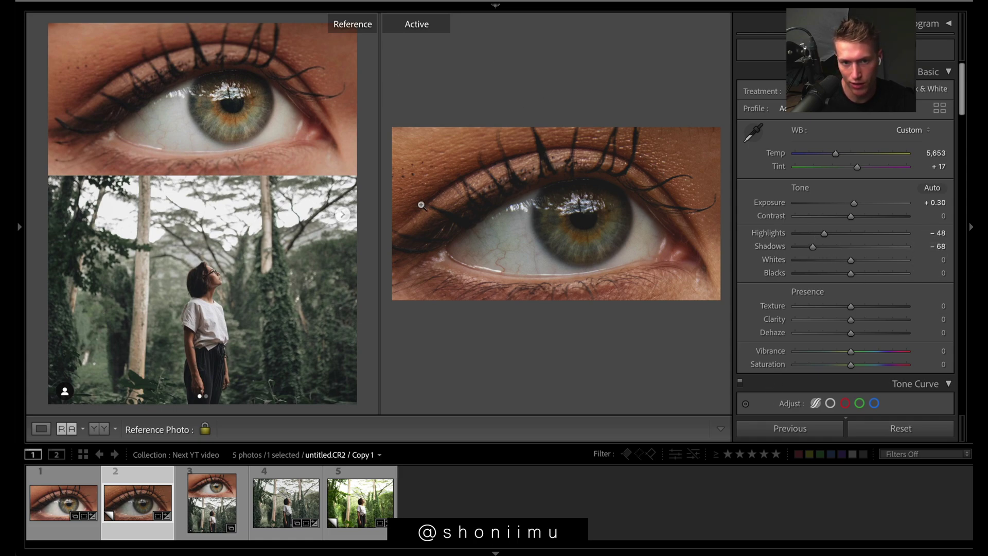
Step: Undo the last Shadows change, and set the eye photo's Whites to +24 and Blacks to -9
key("ctrl+z")
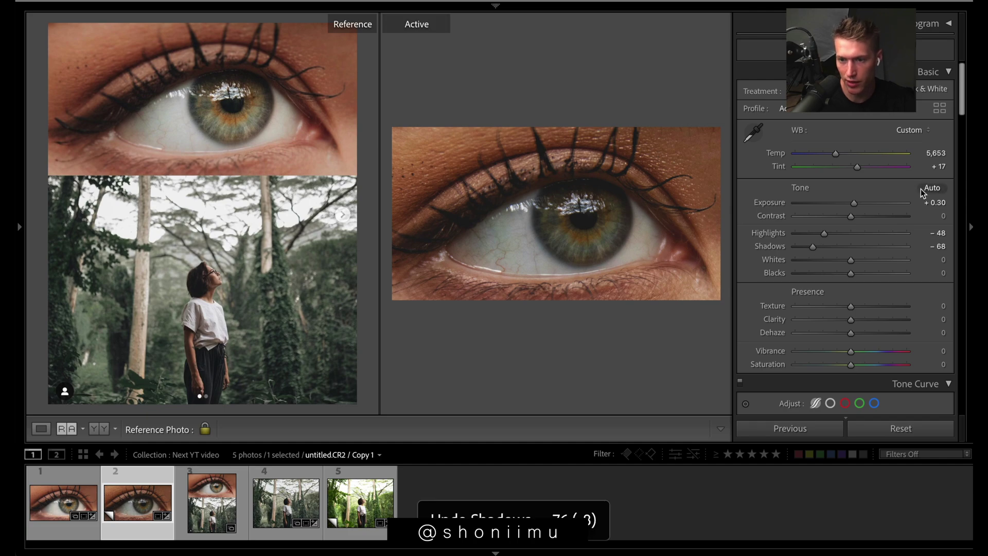
mouse_move(851, 260)
left_mouse_down()
mouse_move(884, 263)
mouse_move(865, 264)
left_mouse_up()
left_click_drag(850, 273, 844, 275)
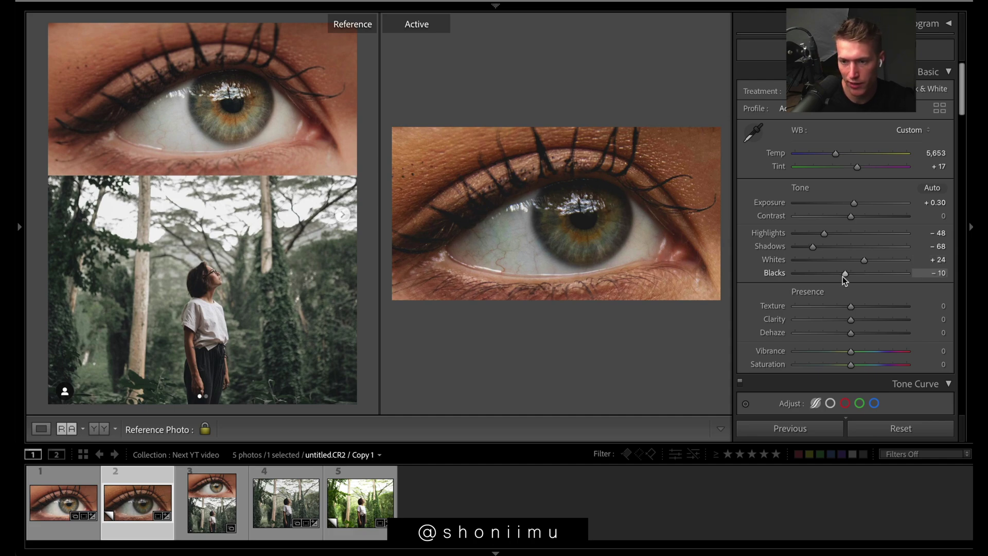
Step: Set the eye photo's Texture to -6, Clarity to -3, Dehaze to +5 and Vibrance to +16
scroll(823, 301, "down", 1)
mouse_move(851, 296)
left_mouse_down()
mouse_move(767, 312)
mouse_move(846, 305)
left_mouse_up()
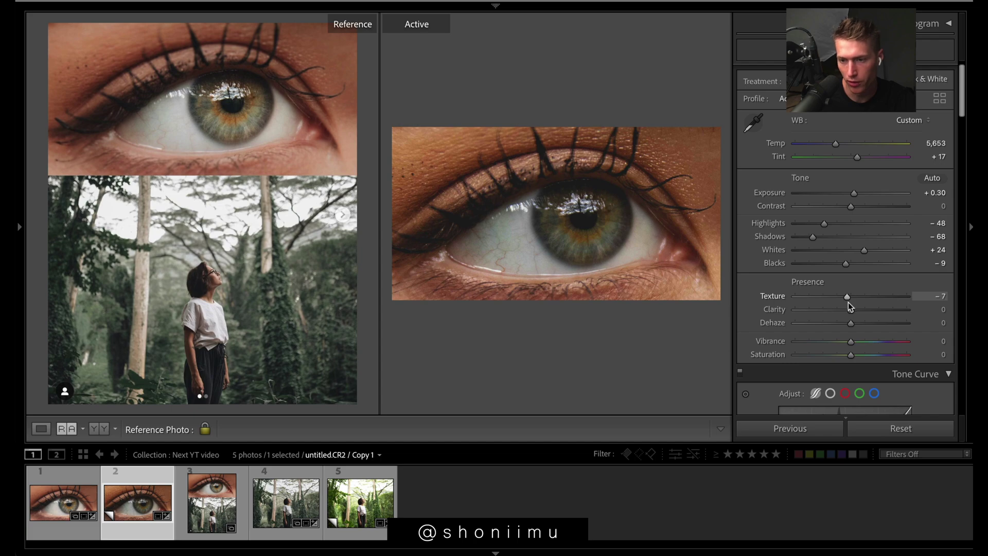
mouse_move(851, 310)
left_mouse_down()
mouse_move(798, 310)
mouse_move(845, 316)
left_mouse_up()
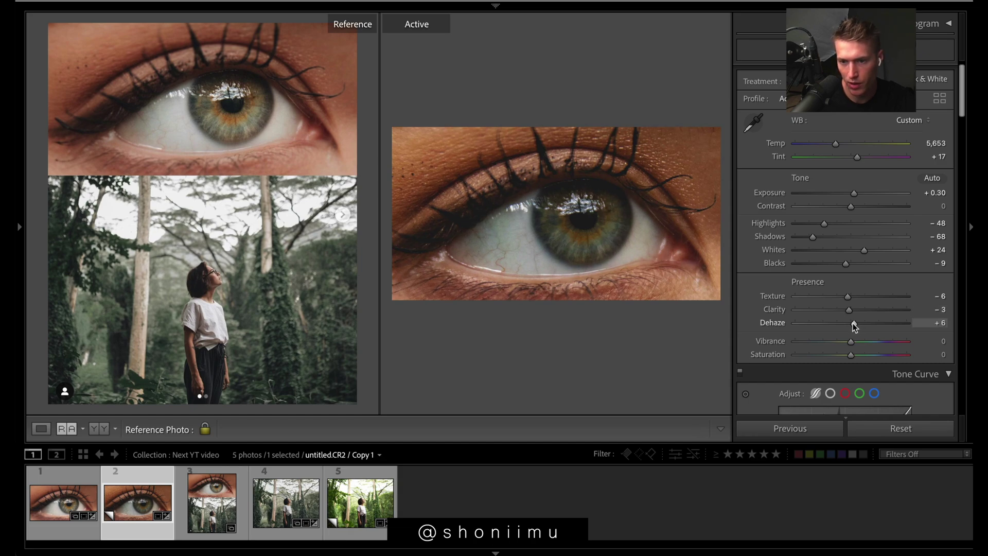
mouse_move(854, 325)
left_mouse_down()
mouse_move(882, 324)
mouse_move(862, 329)
left_mouse_up()
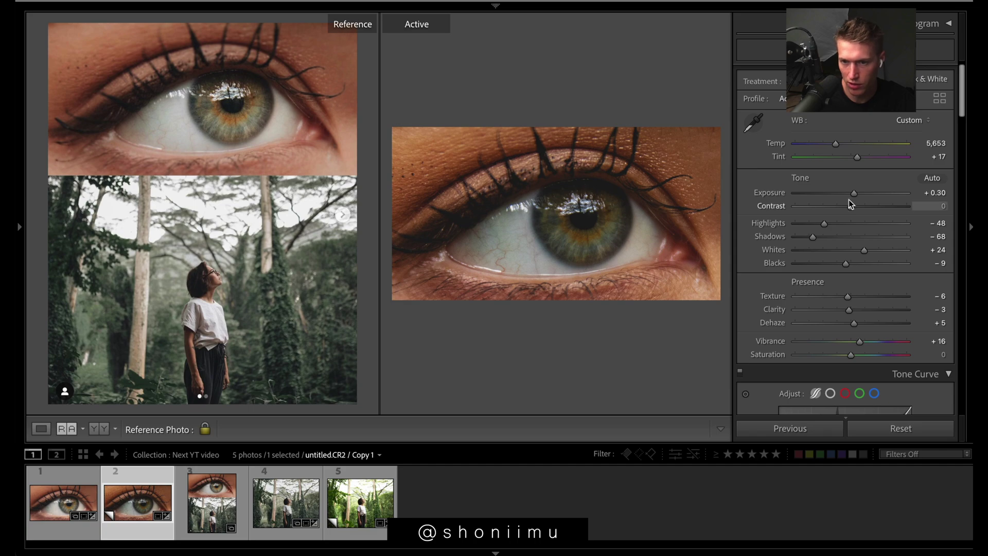
Step: Shift the HSL Hue values to -4 for Red, -2 for Orange and -5 for Yellow
left_click_drag(958, 81, 960, 164)
scroll(856, 193, "up", 5)
scroll(857, 194, "down", 4)
scroll(856, 193, "up", 1)
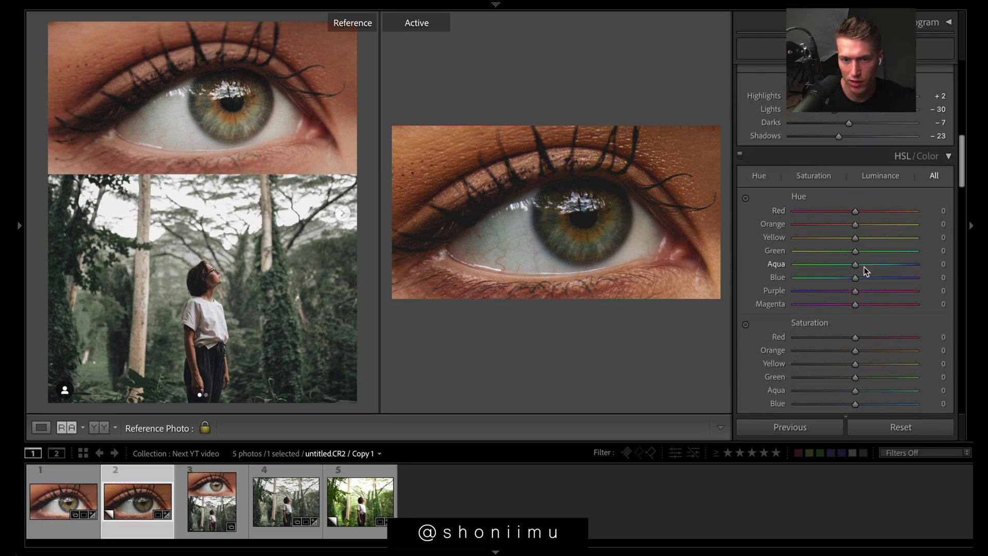
left_click(851, 243)
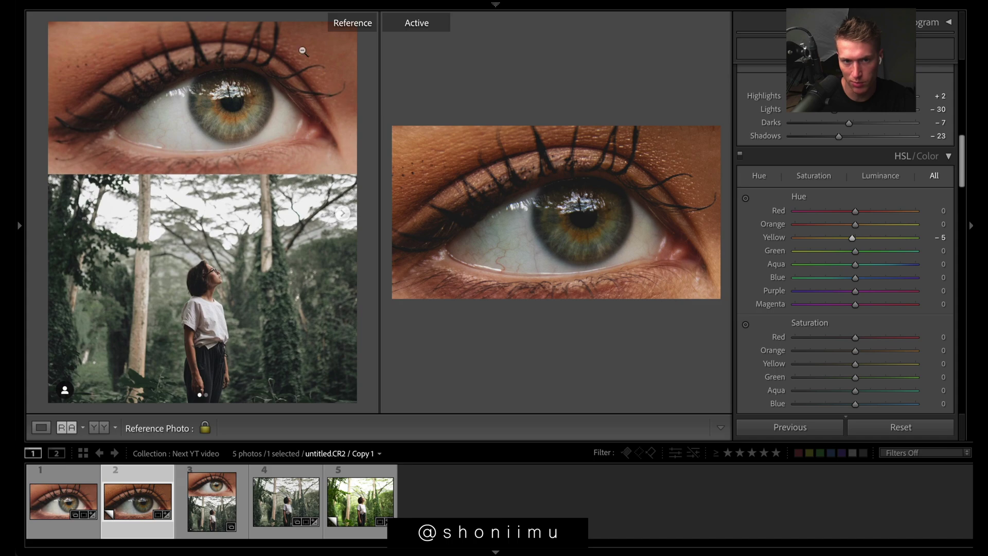
mouse_move(850, 225)
left_mouse_down()
mouse_move(840, 233)
mouse_move(855, 224)
left_mouse_up()
Step: Set HSL Saturation to Red -30, Orange -11, Yellow -35, Green -35, Aqua -37 and Blue -36, and Orange Luminance to +20
scroll(855, 354, "down", 1)
left_click_drag(842, 314, 840, 316)
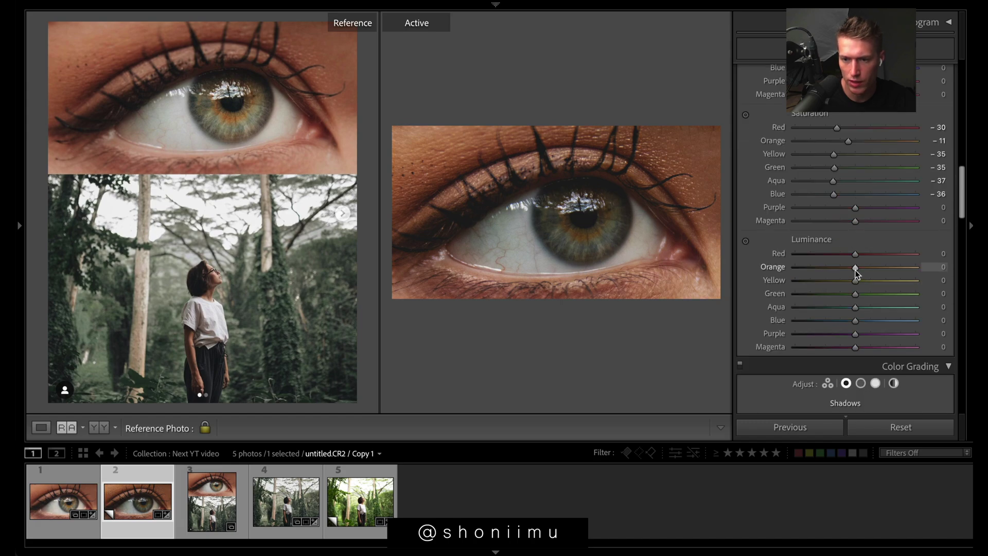
mouse_move(856, 270)
left_mouse_down()
mouse_move(875, 270)
mouse_move(855, 268)
mouse_move(864, 270)
left_mouse_up()
Step: Tint the shadows blue in Color Grading with Hue 226 and Saturation 12
scroll(855, 288, "down", 1)
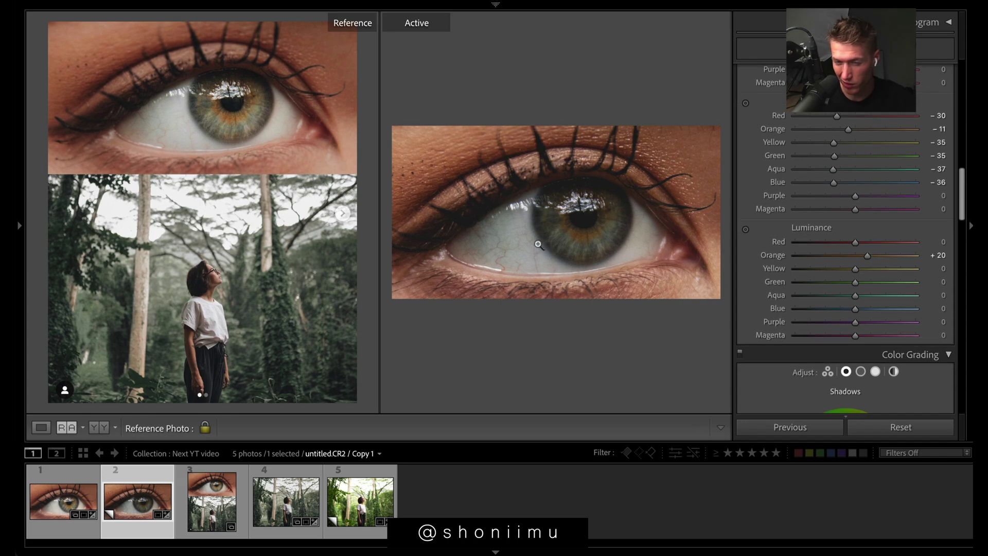
scroll(952, 340, "down", 6)
scroll(945, 331, "down", 6)
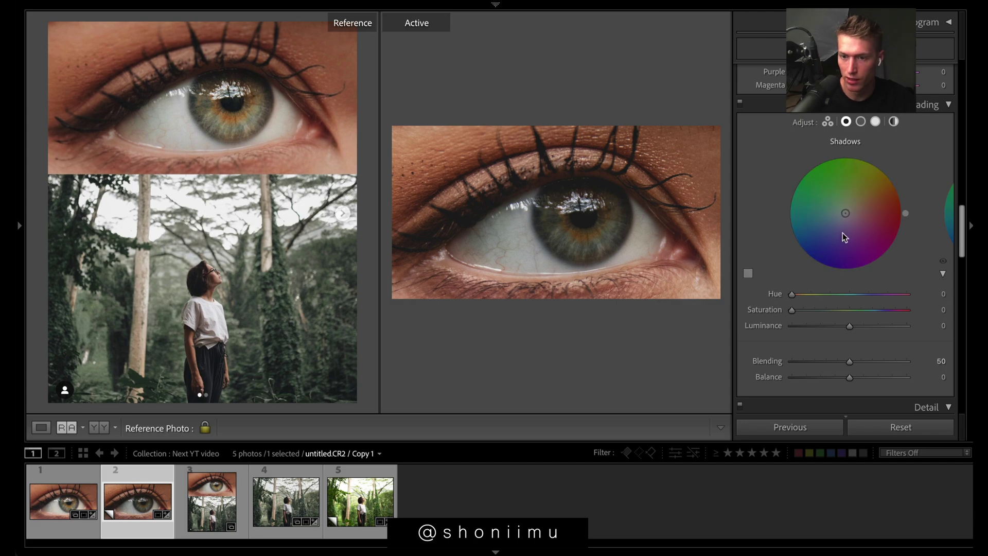
left_click_drag(792, 294, 863, 294)
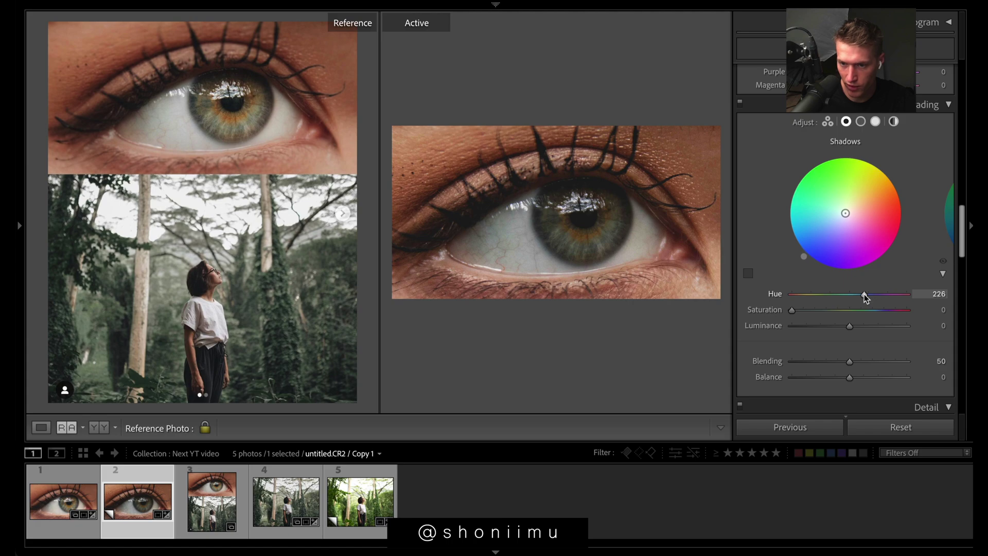
left_click_drag(791, 310, 806, 310)
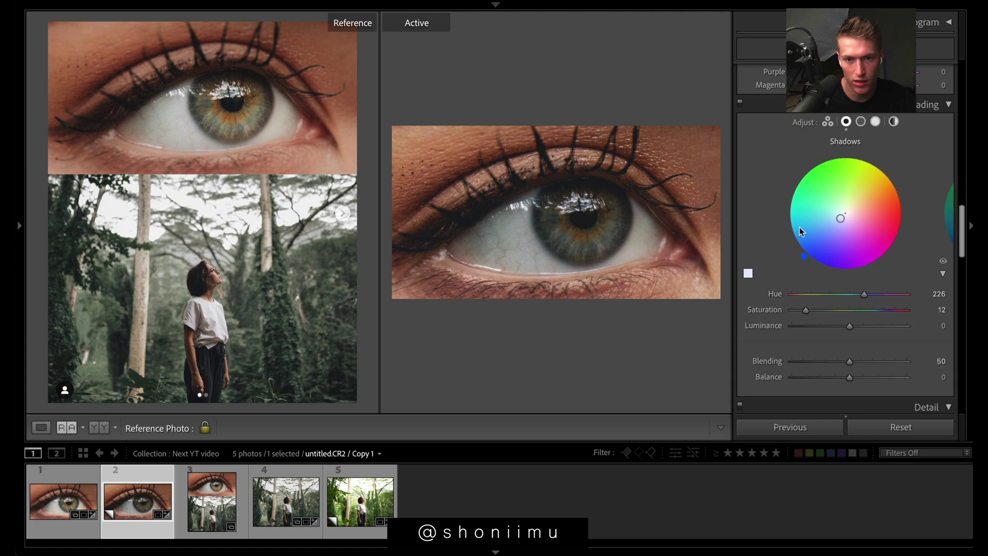
Step: Tint the highlights warm yellow in Color Grading with Hue 44 and Saturation 19
left_click(876, 121)
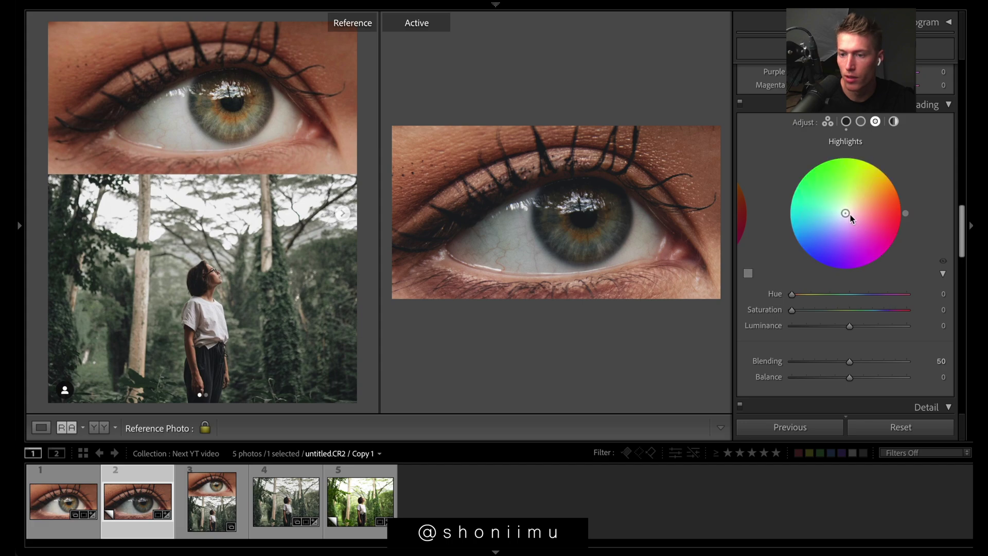
left_click_drag(845, 213, 853, 206)
scroll(834, 114, "down", 4)
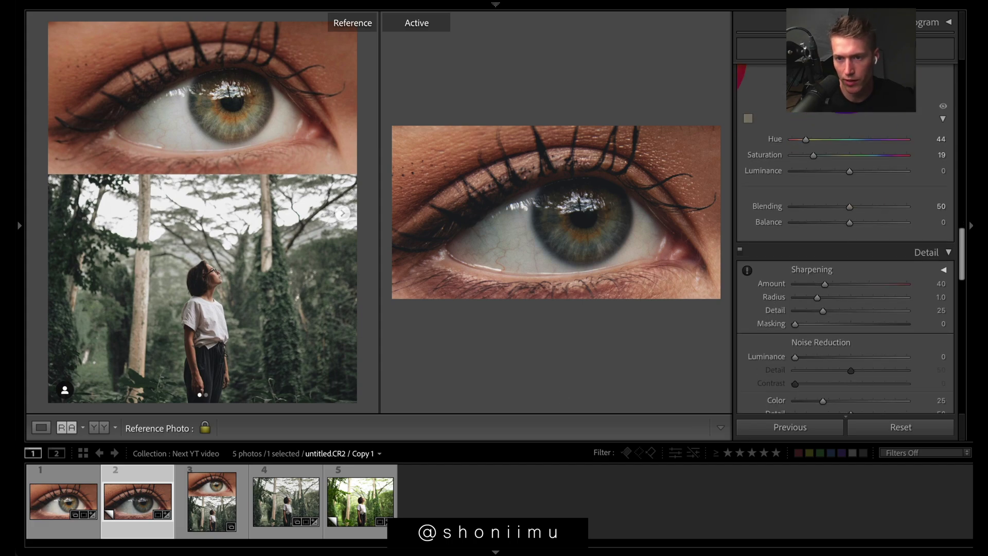
scroll(833, 114, "up", 3)
scroll(834, 114, "up", 6)
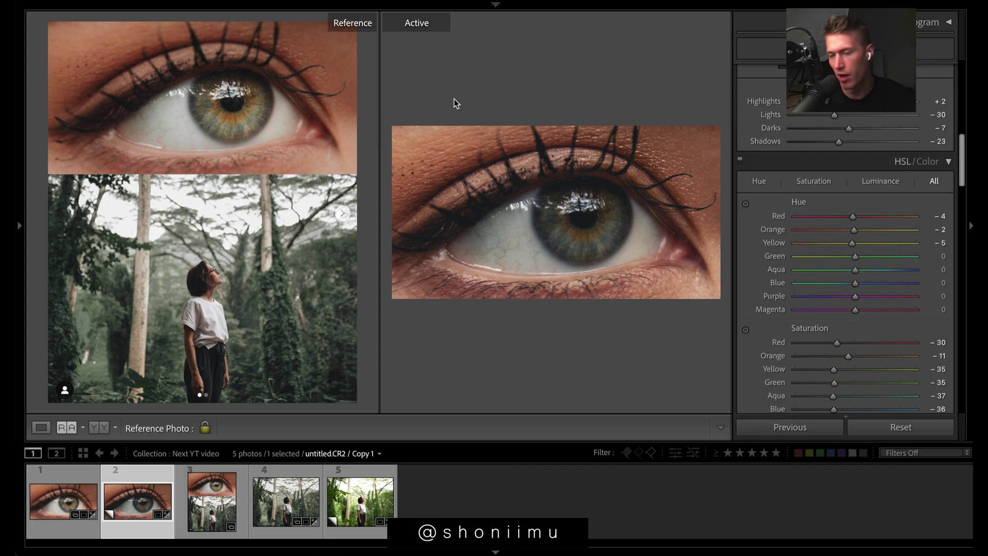
scroll(857, 286, "down", 10)
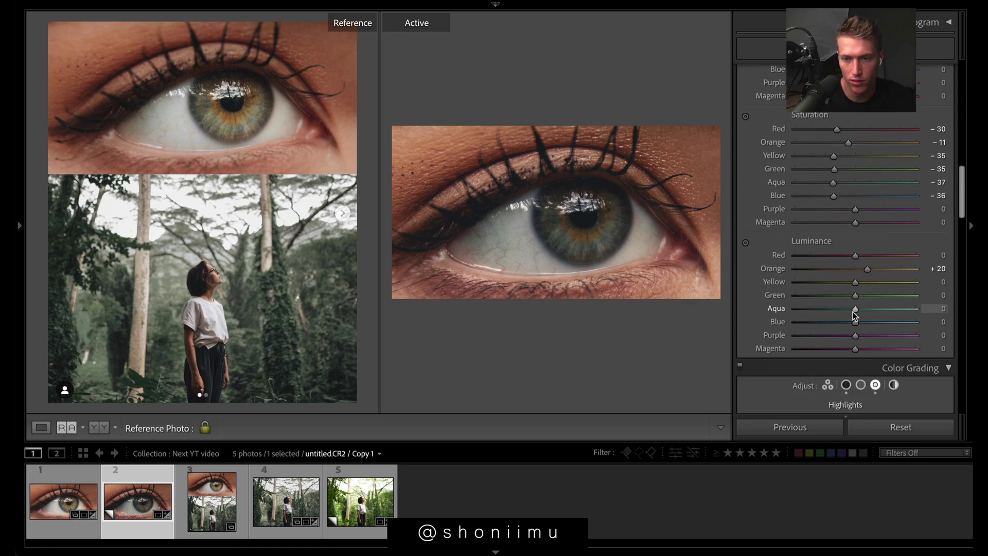
Step: Brighten the whole eyeball through Mask 1 with Exposure 0.76 and Contrast 33
key("shift+w")
left_click(643, 175)
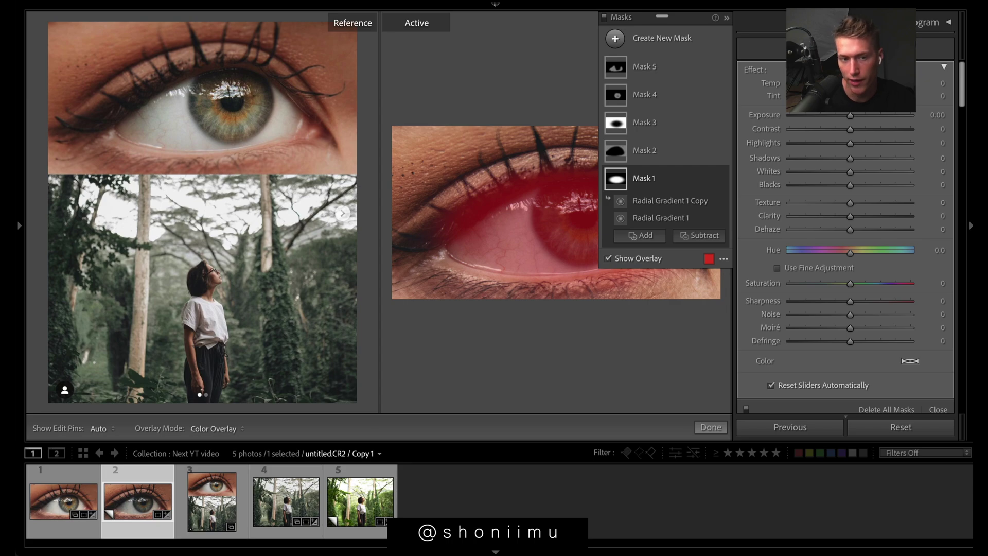
left_click_drag(850, 114, 870, 135)
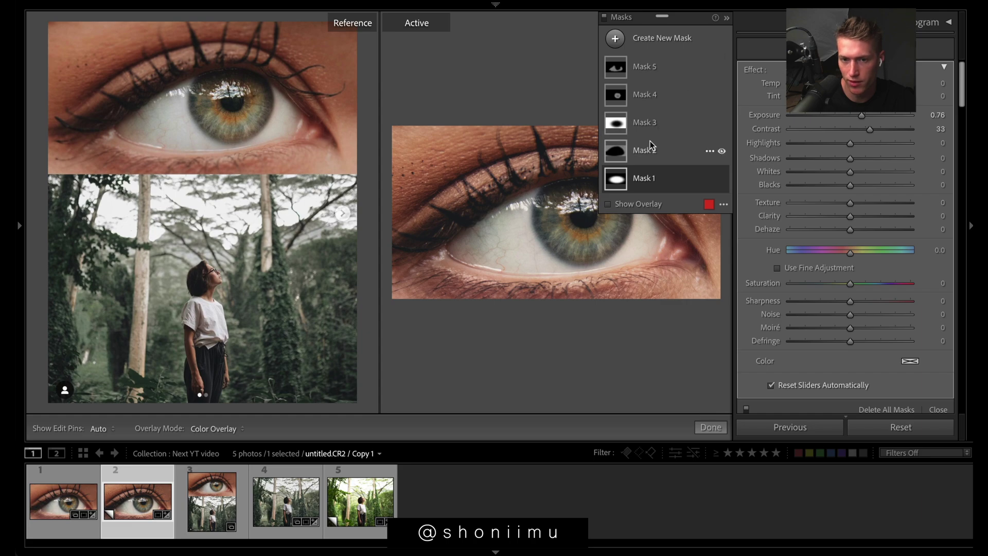
Step: Soften the eyelid skin through Mask 2 with Texture -54 and Clarity -55, with the mask overlay hidden
left_click(620, 155)
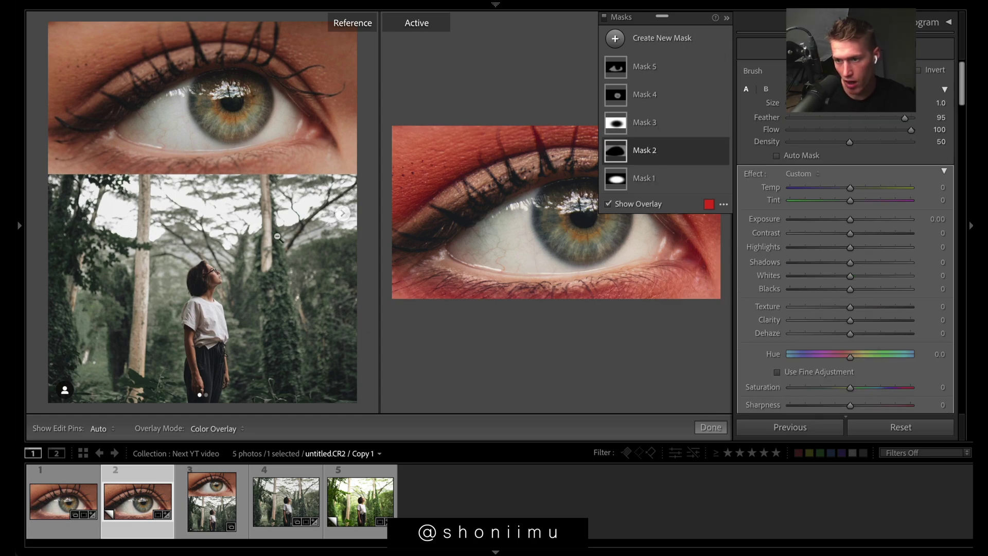
key("o")
scroll(829, 236, "down", 3)
left_click_drag(850, 236, 910, 236)
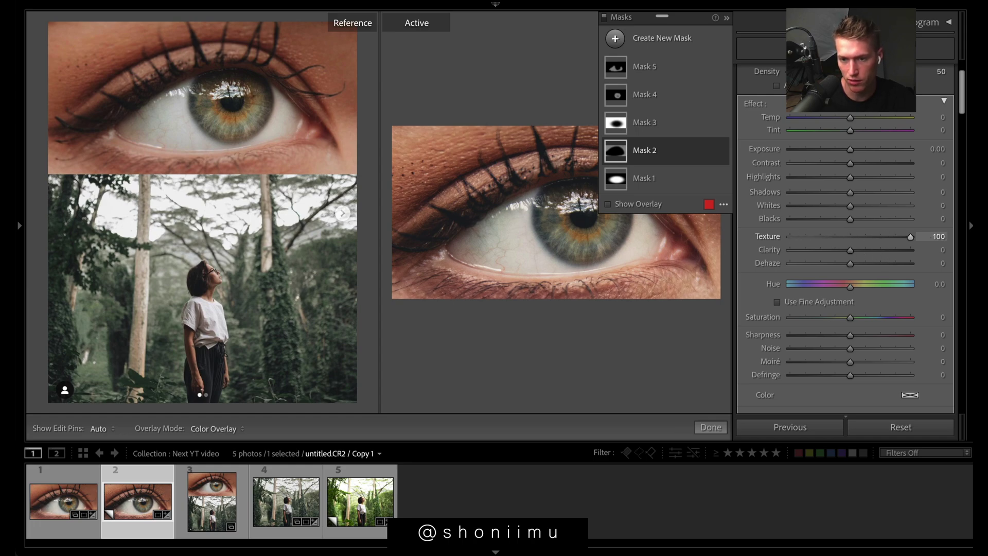
left_click_drag(821, 233, 817, 246)
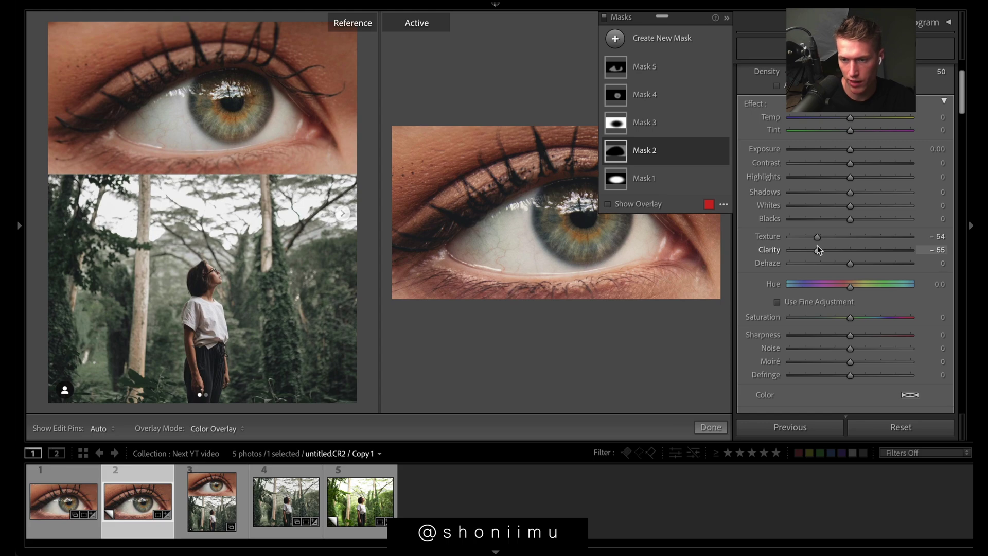
Step: Smooth the skin around the eye through Mask 3 with Texture -58 and Clarity -11, with the overlay hidden
left_click(616, 123)
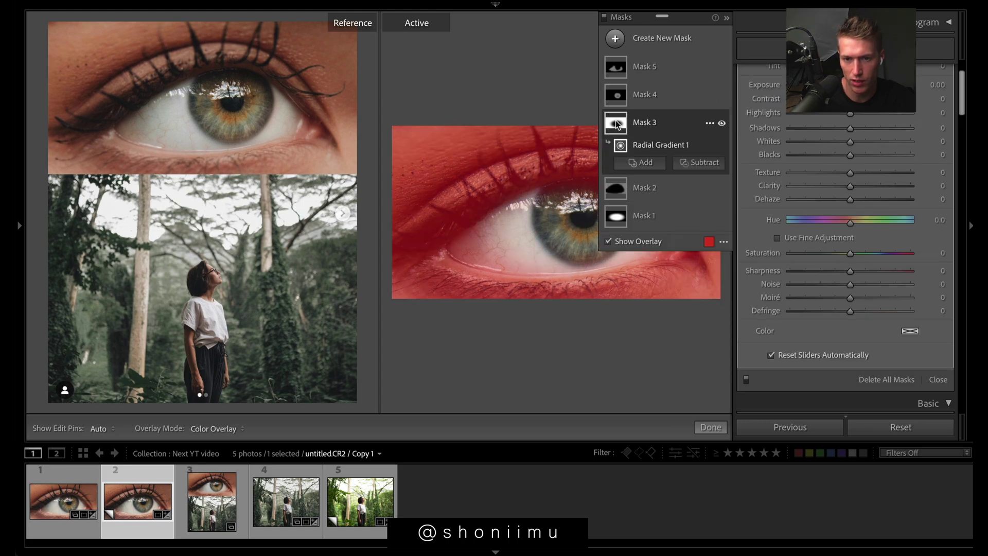
mouse_move(694, 320)
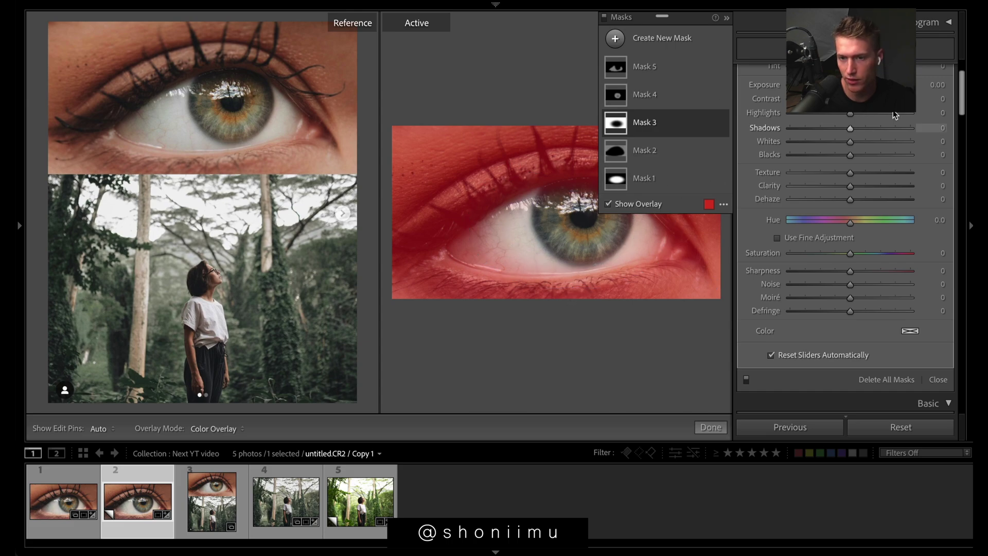
key("o")
mouse_move(850, 173)
left_mouse_down()
mouse_move(788, 183)
mouse_move(820, 173)
mouse_move(843, 186)
left_mouse_up()
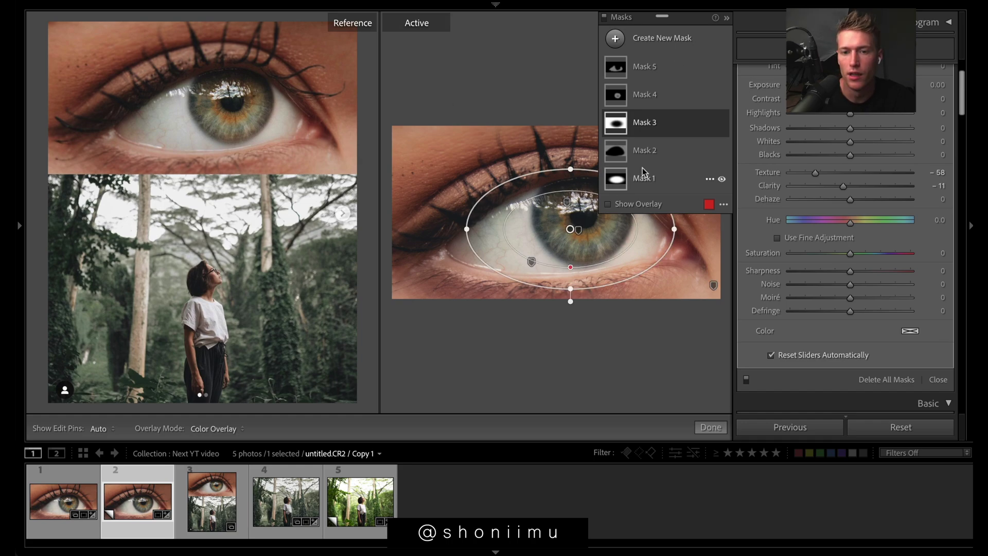
Step: Enhance the iris through Mask 4 with Temp 10, Exposure 0.29, Clarity 18, Saturation 12 and Sharpness 83
left_click(622, 97)
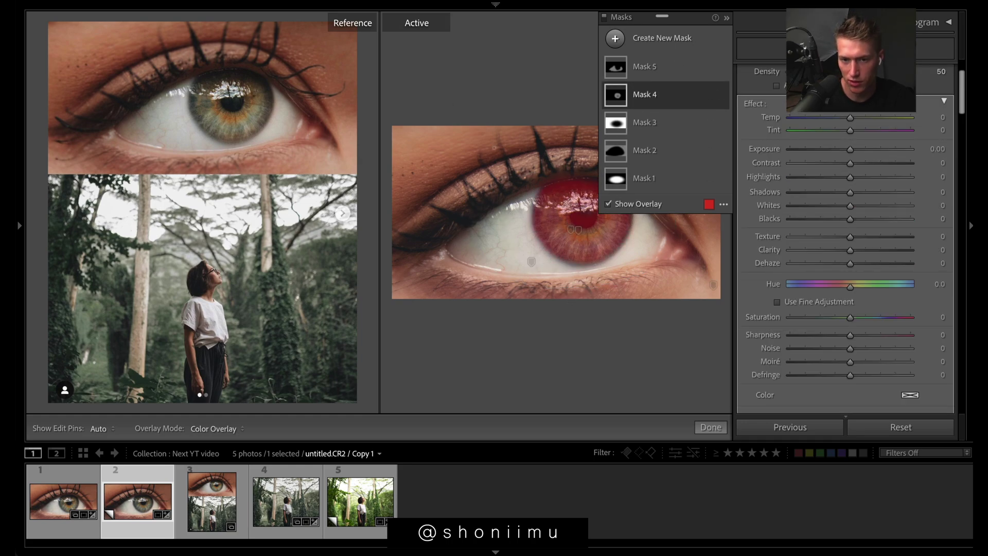
left_click(609, 205)
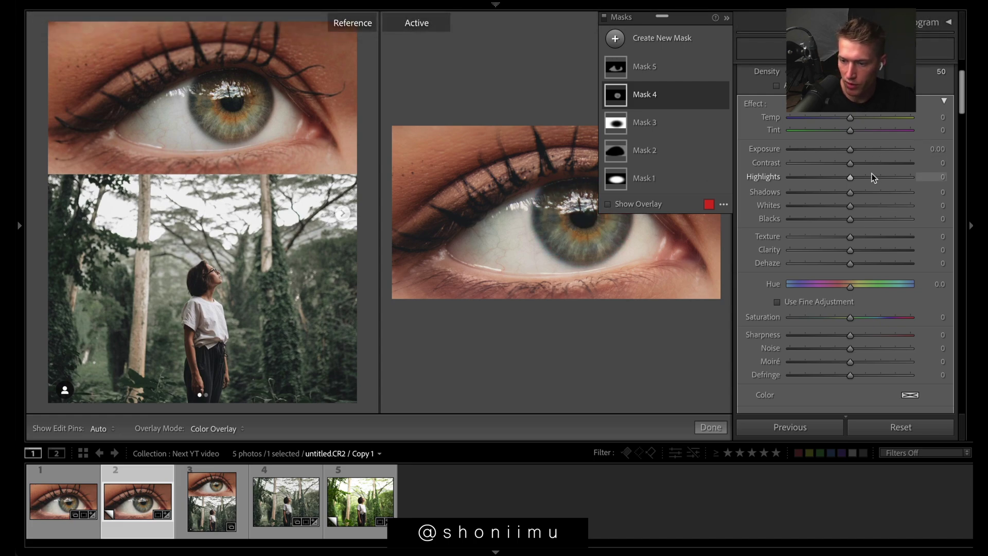
mouse_move(850, 151)
left_mouse_down()
mouse_move(856, 121)
mouse_move(848, 121)
mouse_move(870, 122)
mouse_move(860, 122)
mouse_move(856, 150)
left_mouse_up()
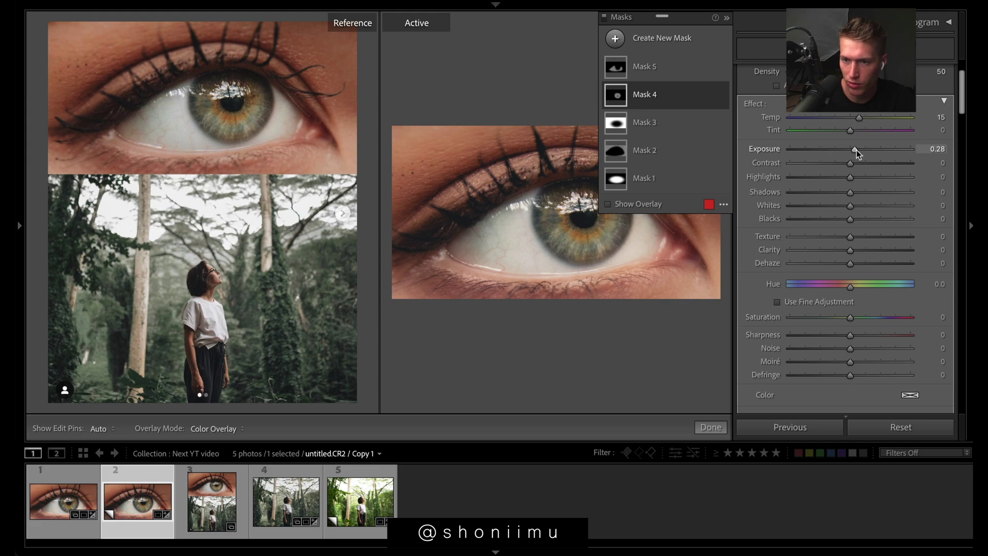
key("ctrl+z")
key("ctrl+z")
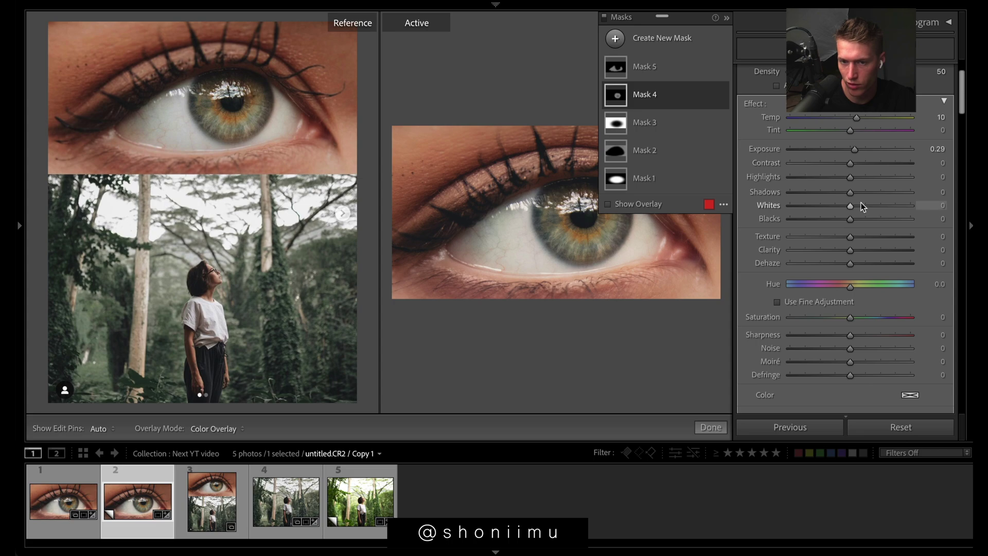
mouse_move(865, 246)
left_mouse_down()
mouse_move(849, 246)
mouse_move(882, 249)
mouse_move(823, 249)
mouse_move(849, 252)
left_mouse_up()
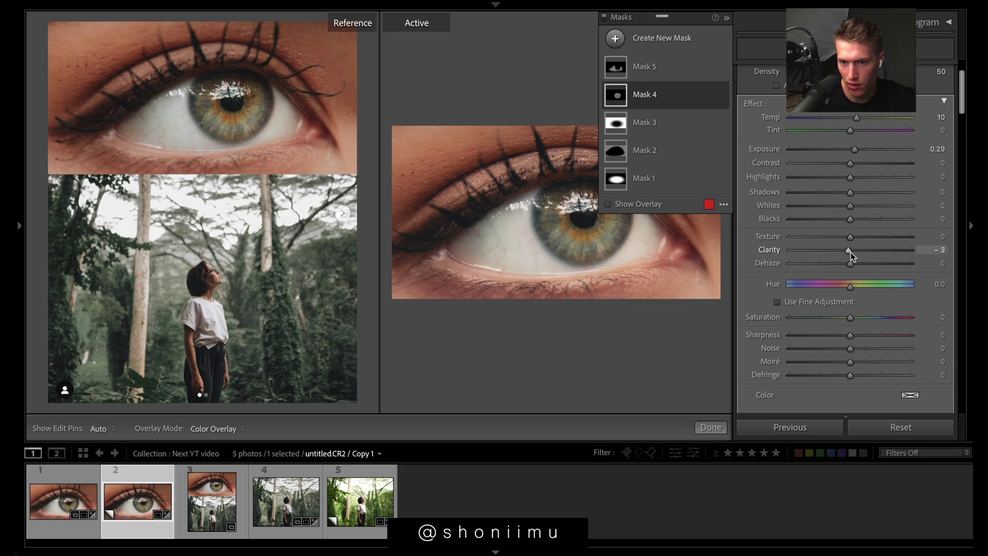
left_click_drag(860, 319, 581, 330)
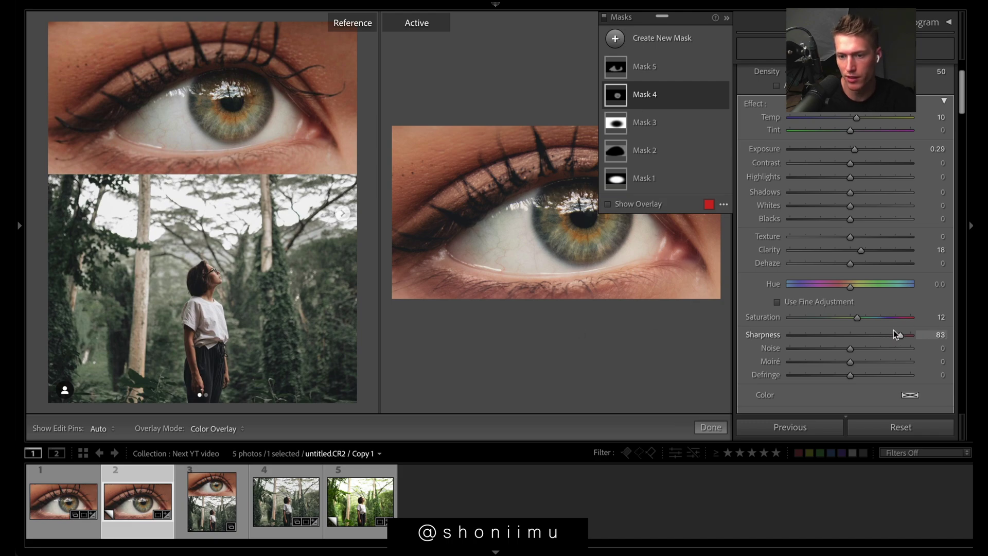
Step: Cool and soften the white of the eye through Mask 5 with Temp -10, Texture -37 and Clarity -12, and close masking
key("o")
left_click(645, 66)
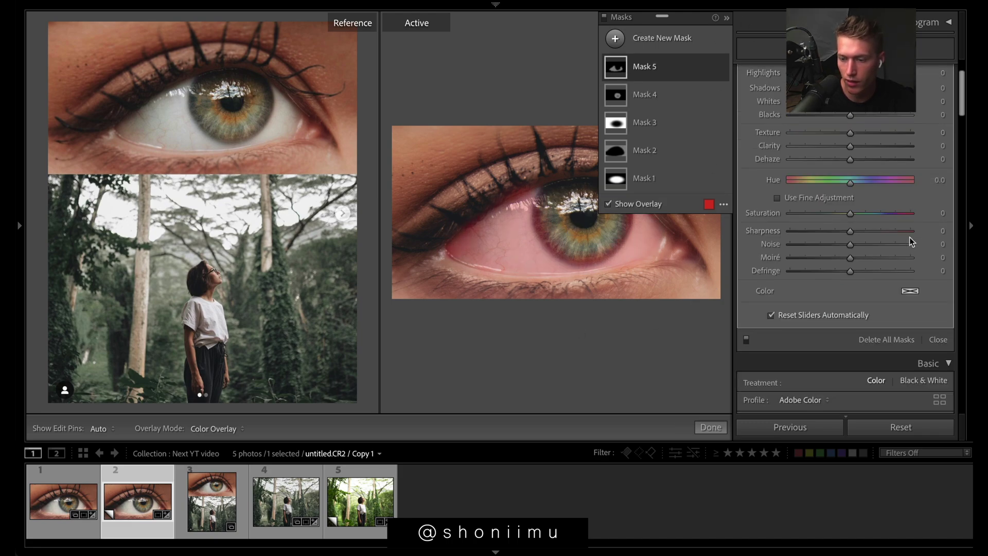
scroll(909, 235, "up", 2)
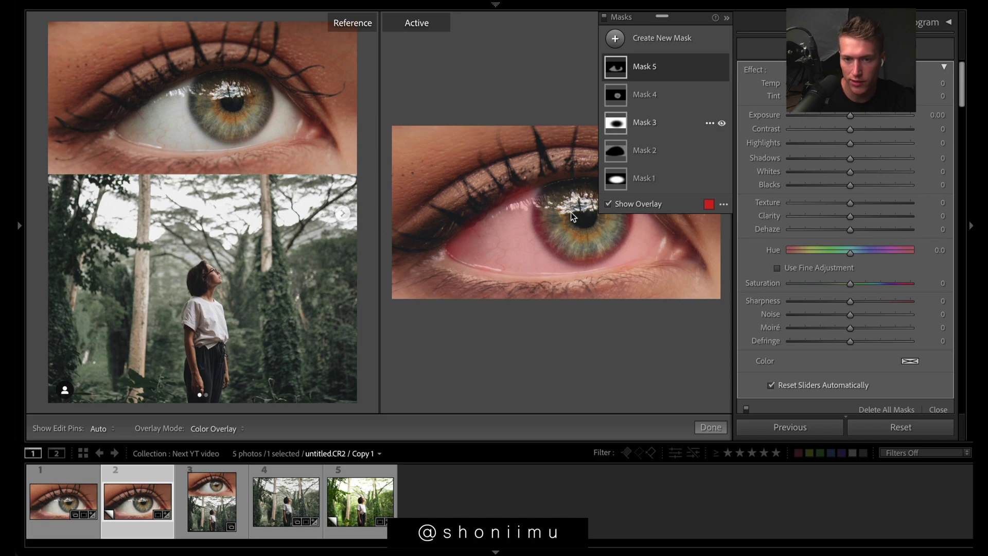
key("o")
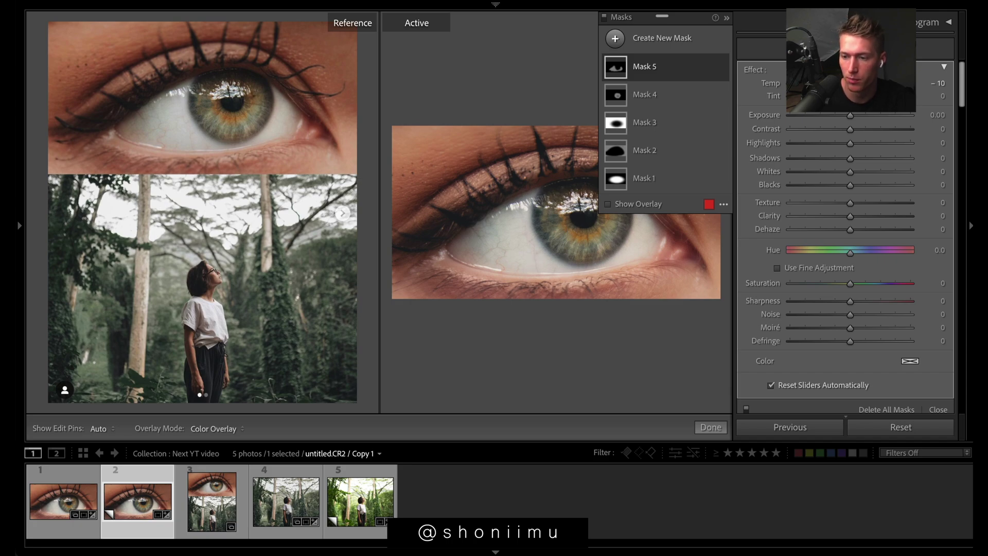
mouse_move(829, 203)
left_mouse_down()
mouse_move(821, 205)
mouse_move(843, 215)
left_mouse_up()
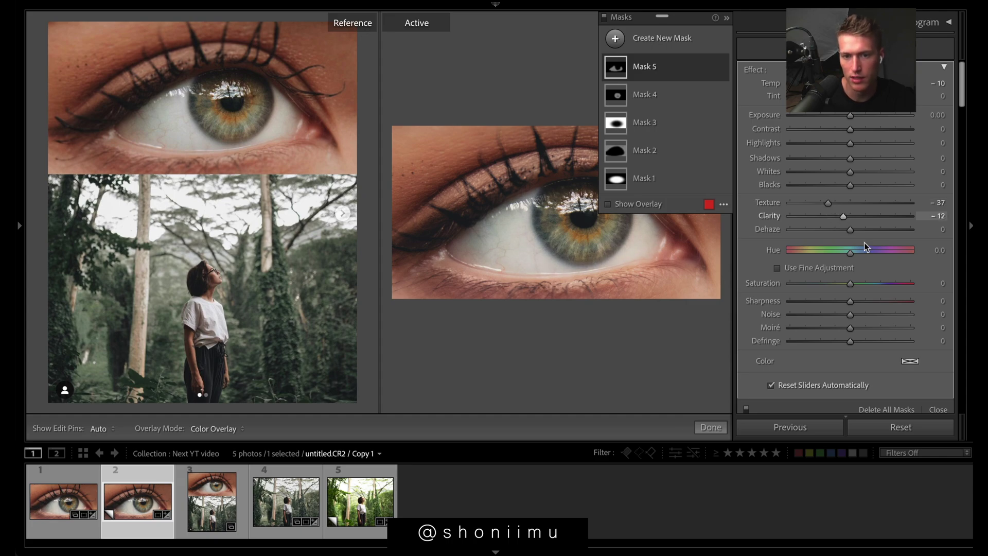
left_click(938, 410)
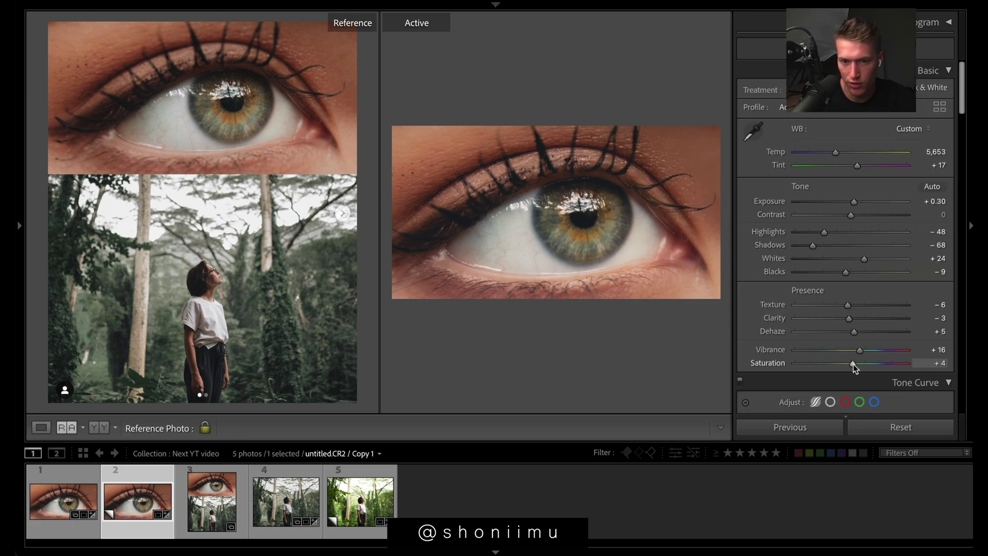
Step: Shift the Green hue of the eye photo in HSL to -78 after trying both stronger and milder values
scroll(853, 363, "down", 10)
scroll(823, 119, "up", 2)
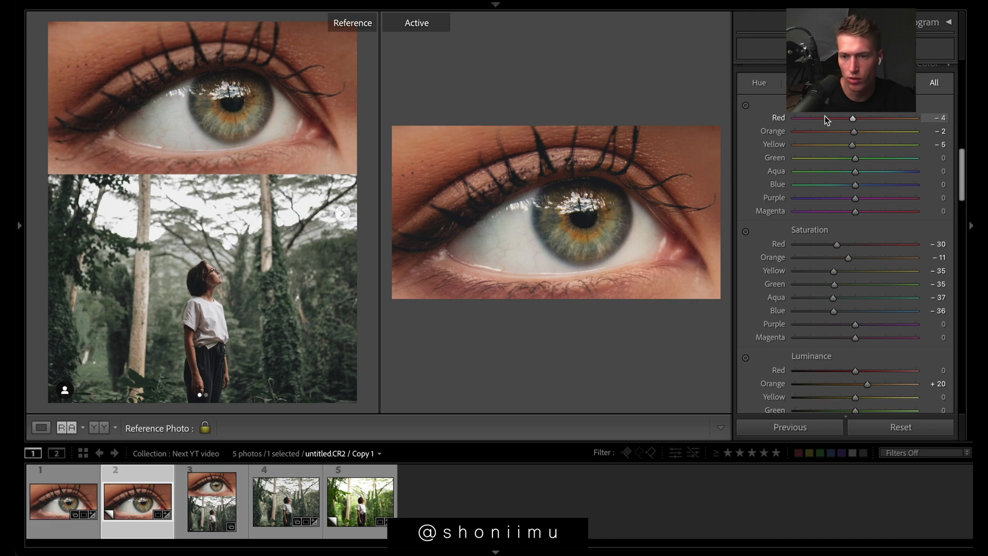
left_click_drag(856, 158, 796, 158)
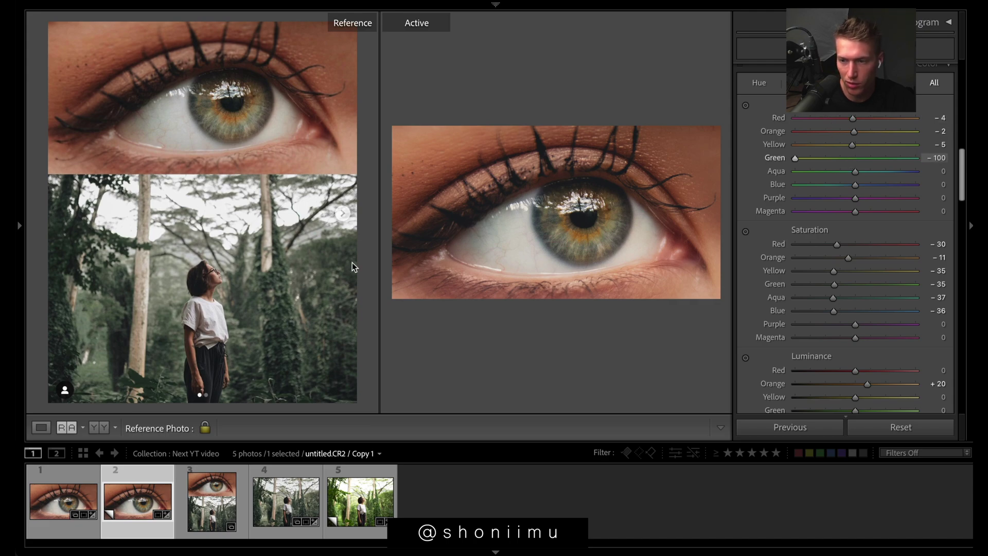
left_click(849, 157)
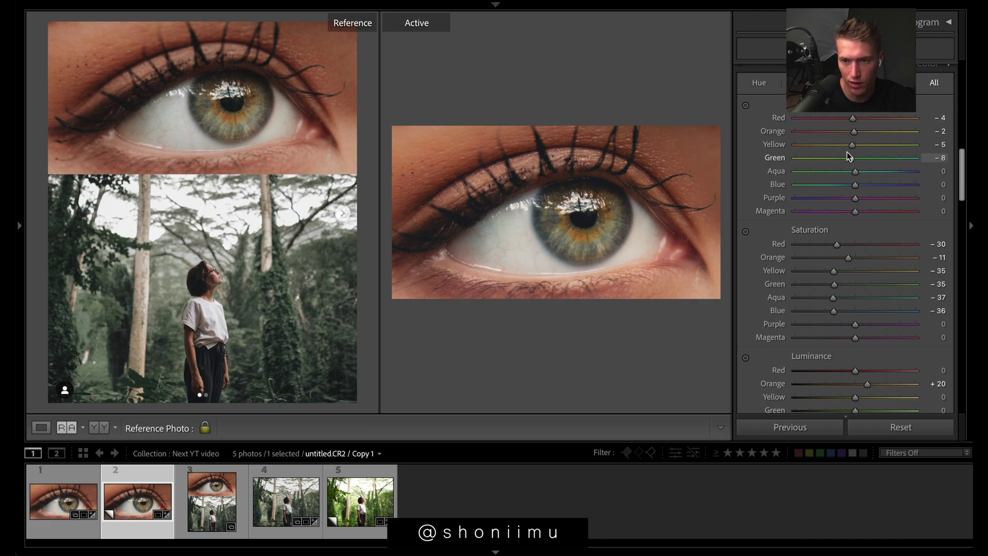
left_click_drag(820, 163, 808, 159)
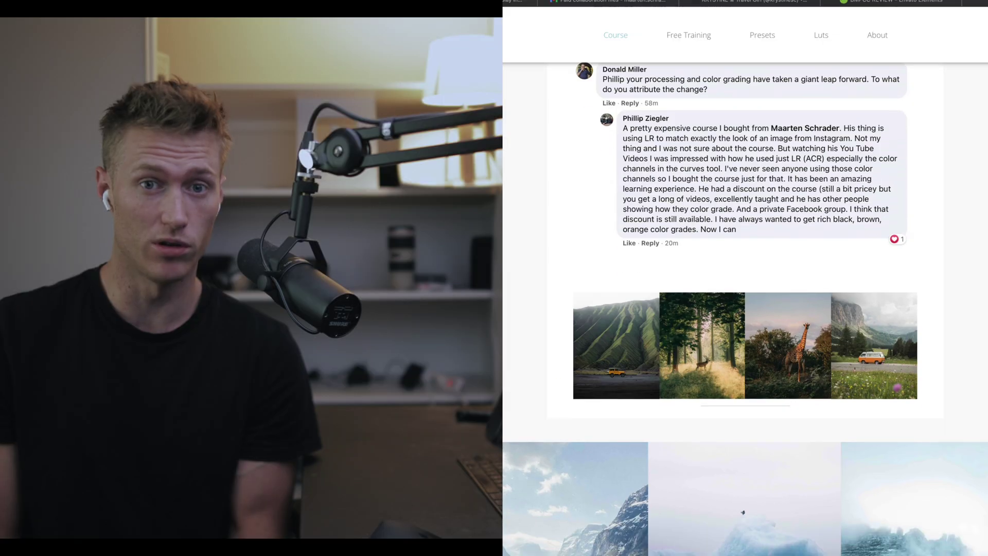
Step: Look through the photo editing course web page, including its student comments, contrast lesson, FAQ and enrolment sections
scroll(745, 309, "down", 10)
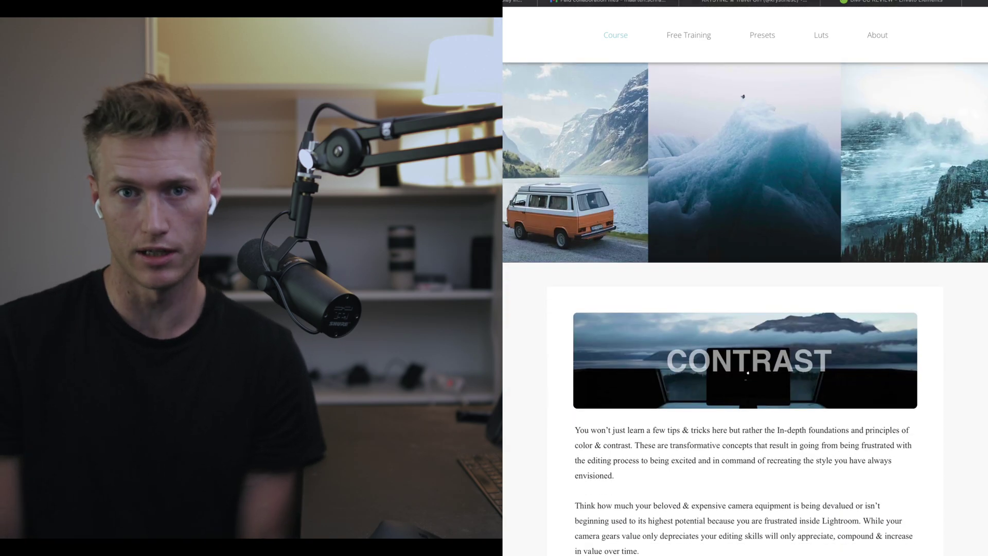
scroll(745, 309, "down", 20)
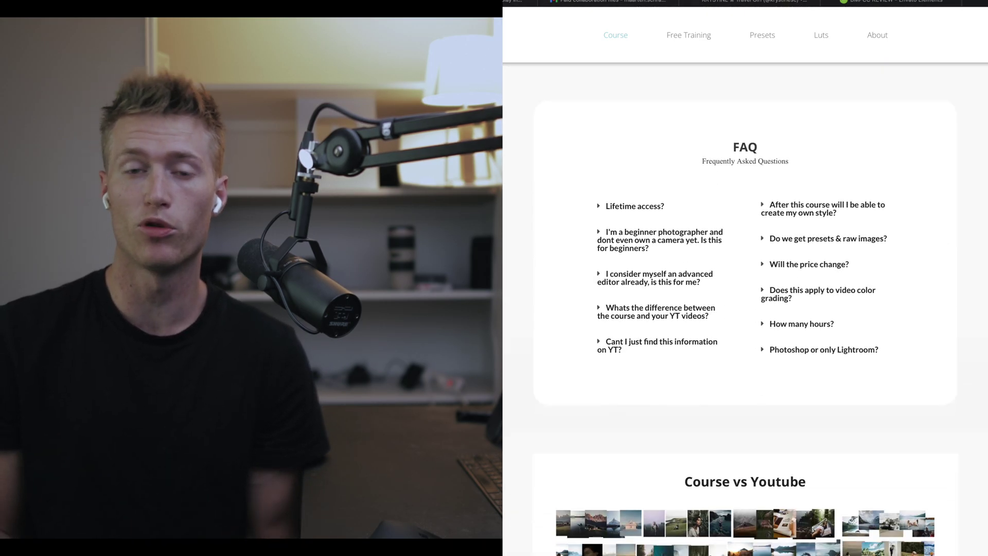
scroll(745, 309, "down", 20)
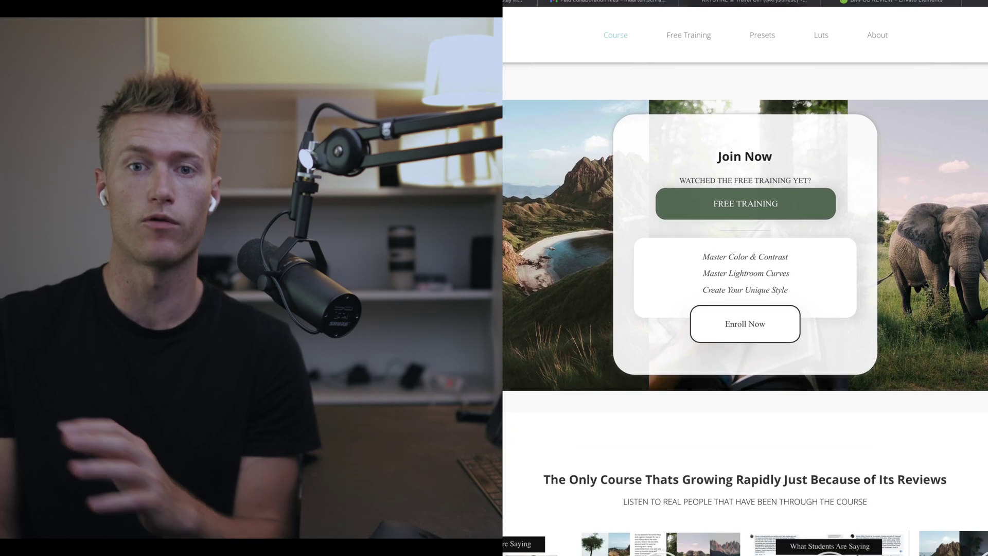
scroll(745, 309, "down", 1)
scroll(746, 309, "down", 15)
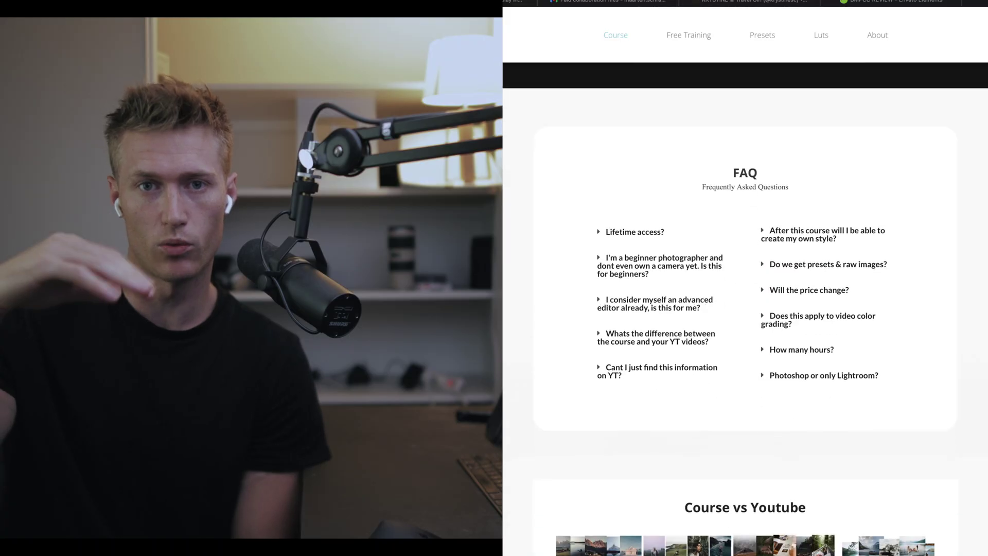
scroll(745, 309, "down", 10)
scroll(745, 309, "down", 15)
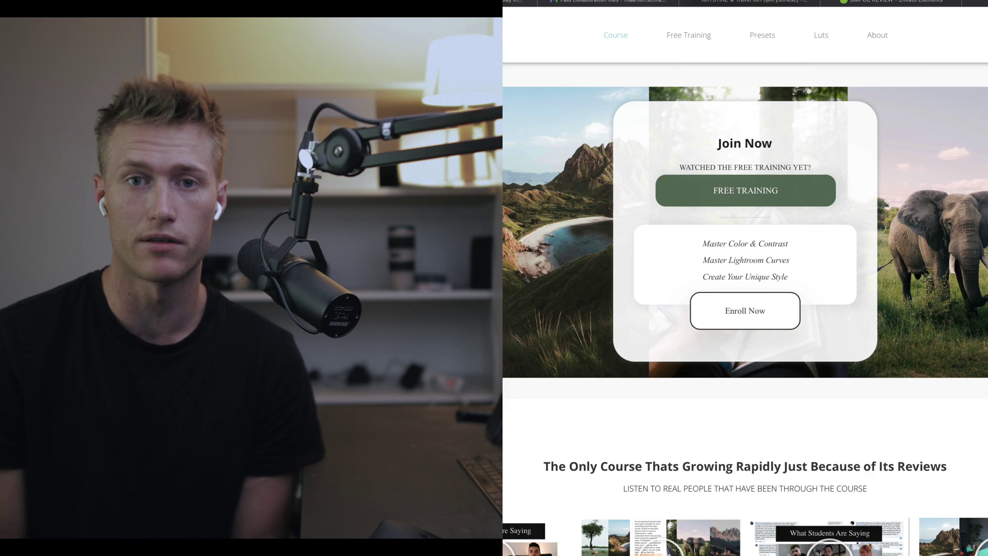
scroll(746, 309, "down", 10)
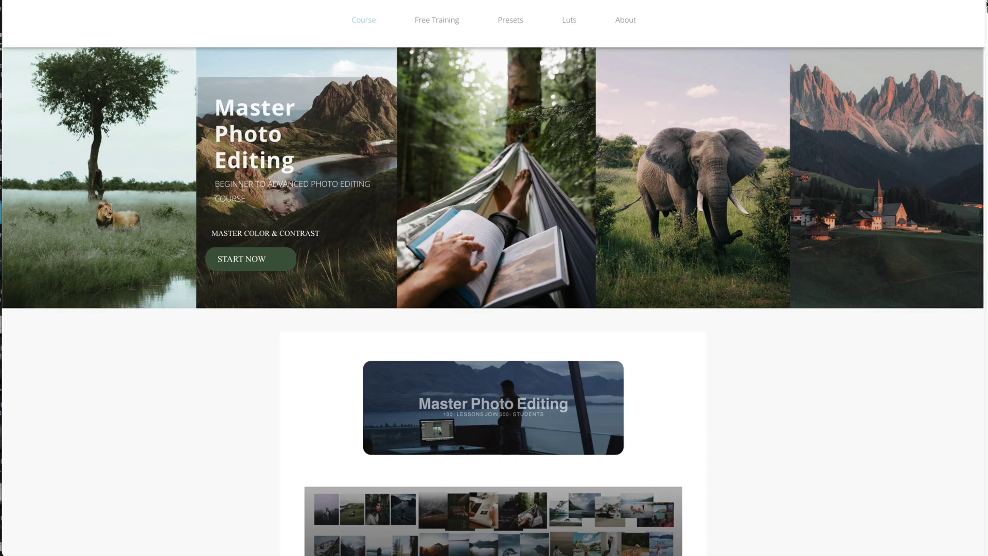
scroll(493, 301, "down", 10)
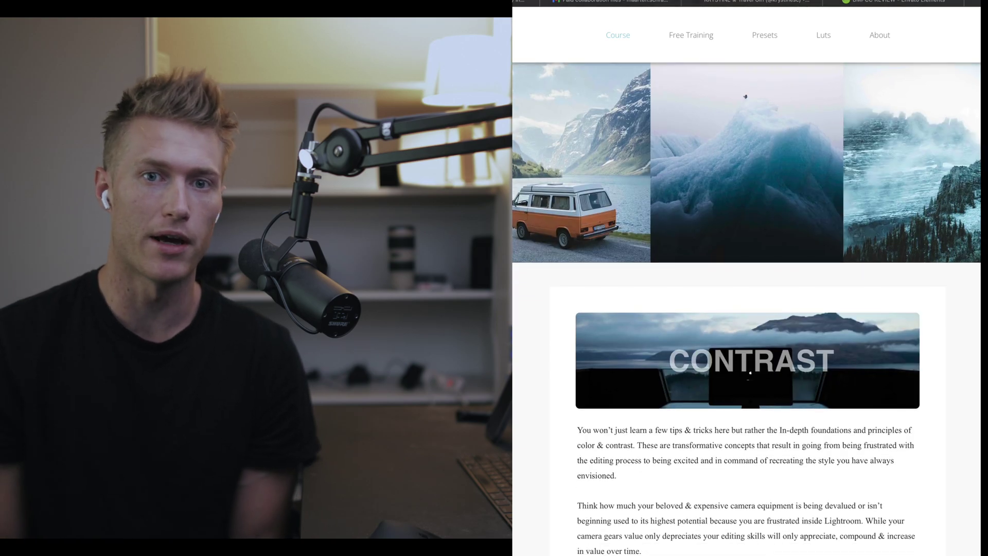
scroll(746, 308, "down", 15)
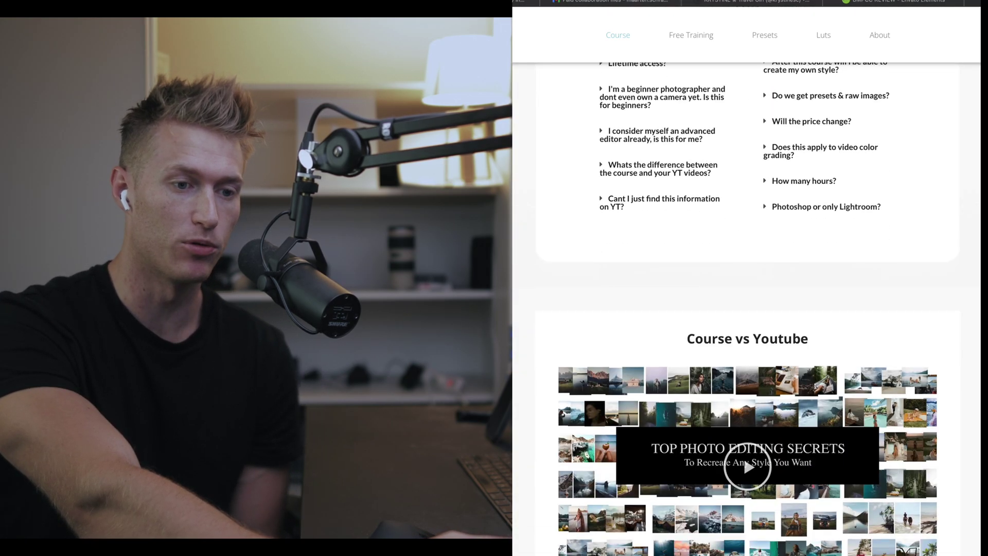
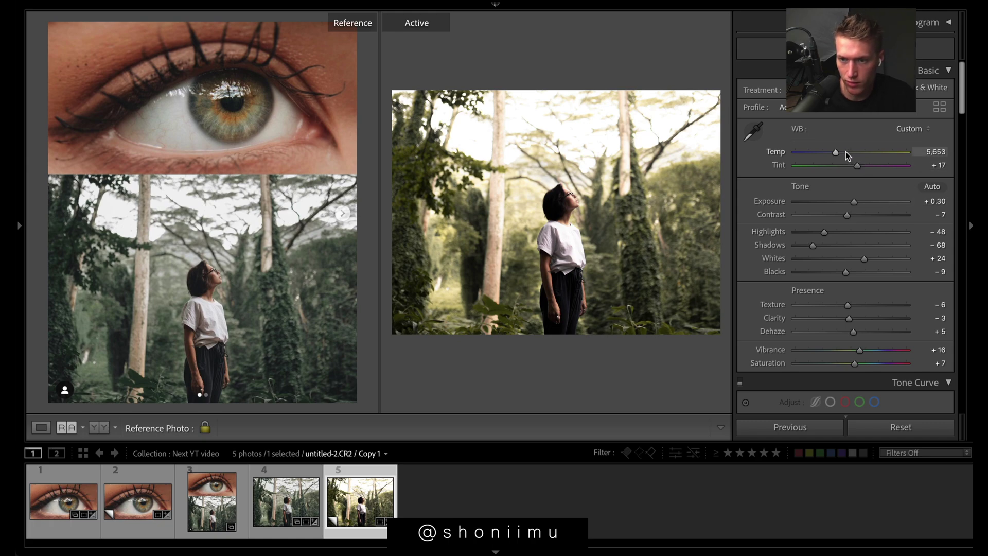
Step: Set the forest photo's white balance to Temp 5,800 and Tint +6, and turn its tone curve on
left_click_drag(837, 153, 854, 165)
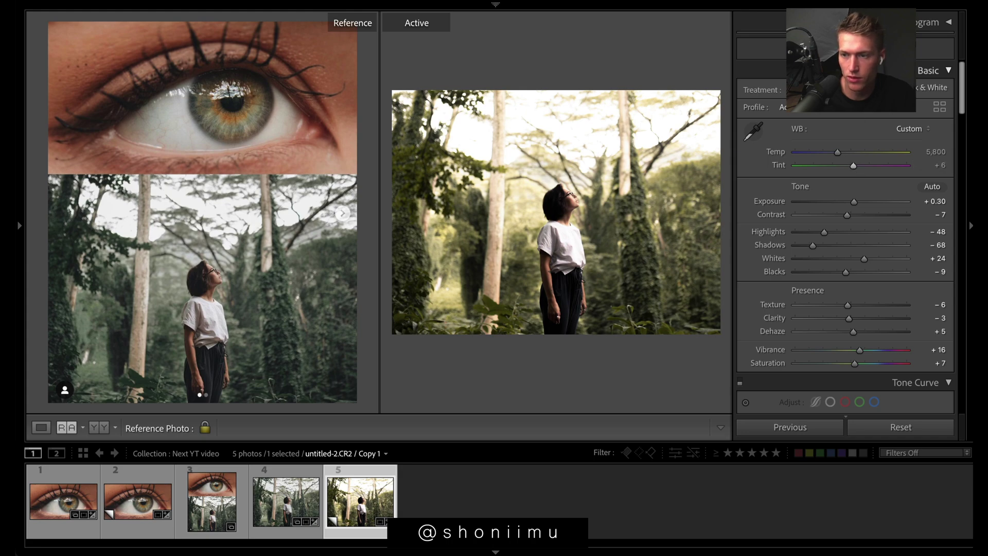
left_click_drag(961, 103, 965, 144)
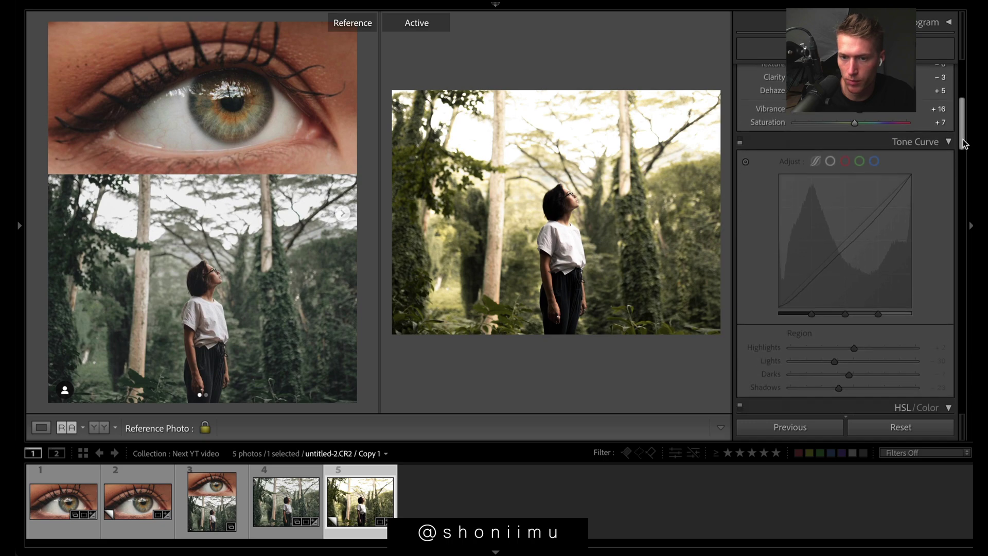
left_click(739, 141)
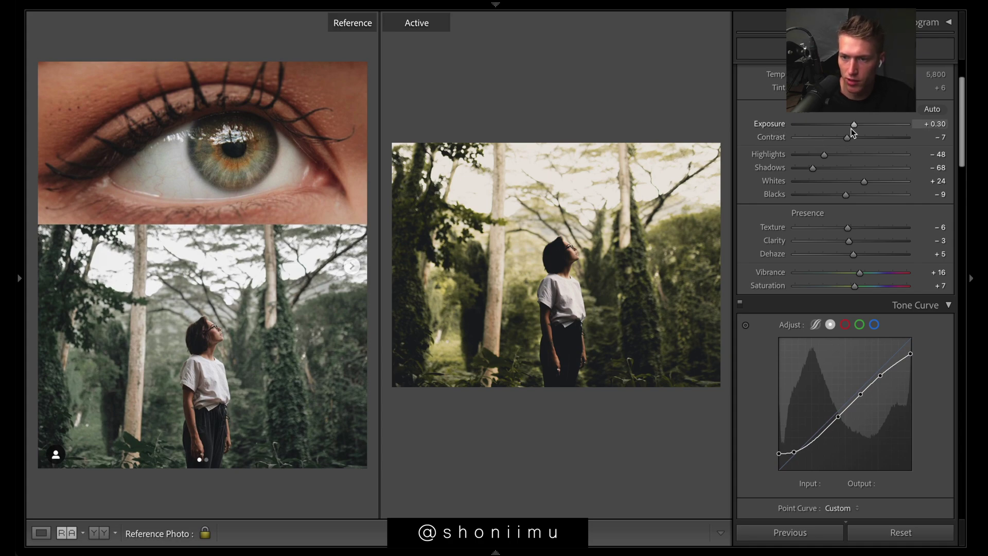
Step: Adjust the forest photo's tone to Exposure +0.35, Contrast -17, Highlights -100, Shadows -11 and Whites -36, and reset Texture to 0
left_click_drag(851, 129, 749, 188)
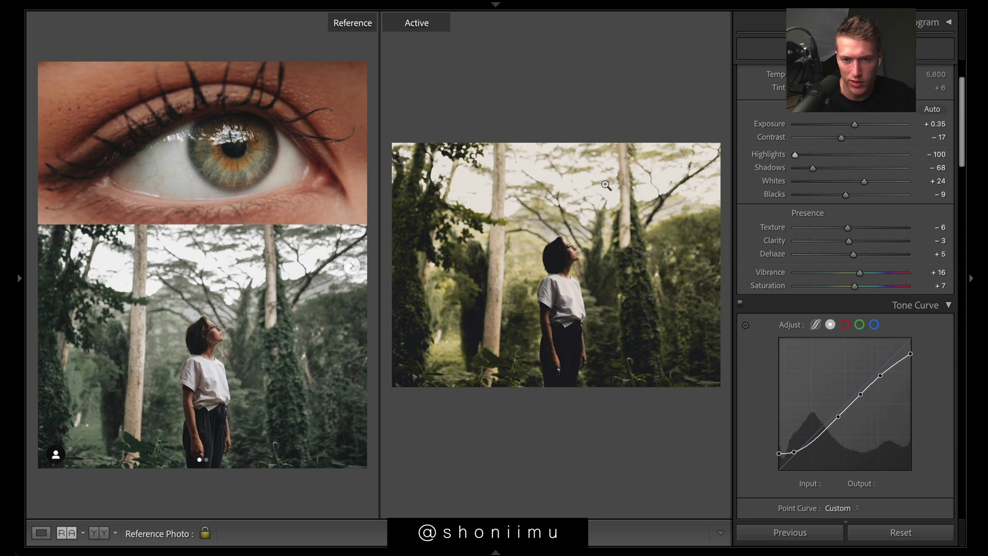
left_click_drag(814, 170, 845, 169)
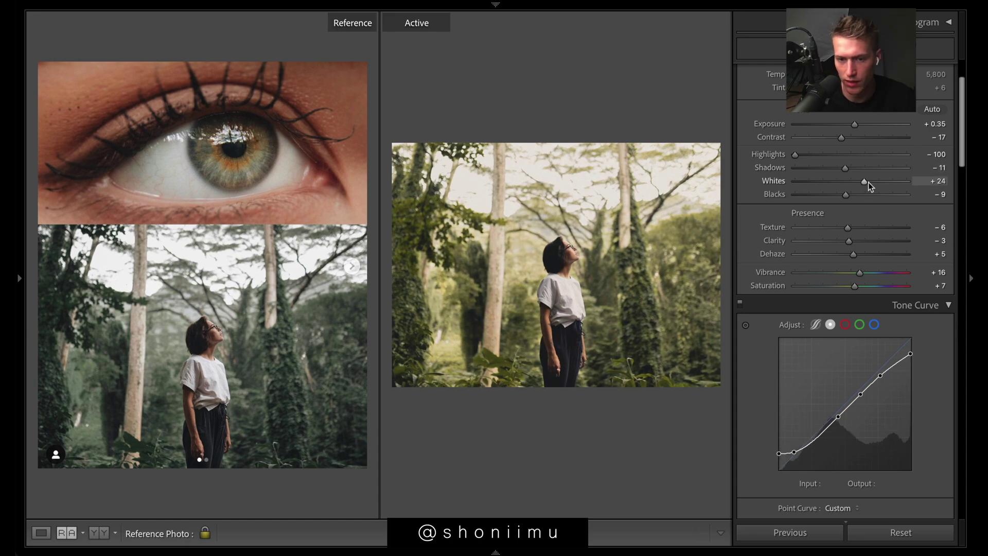
left_click(830, 181)
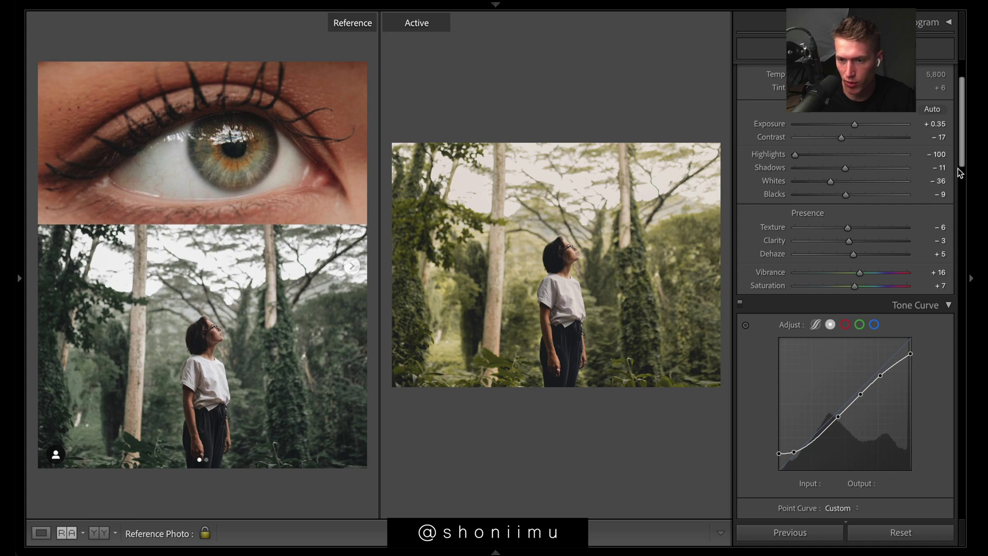
double_click(848, 227)
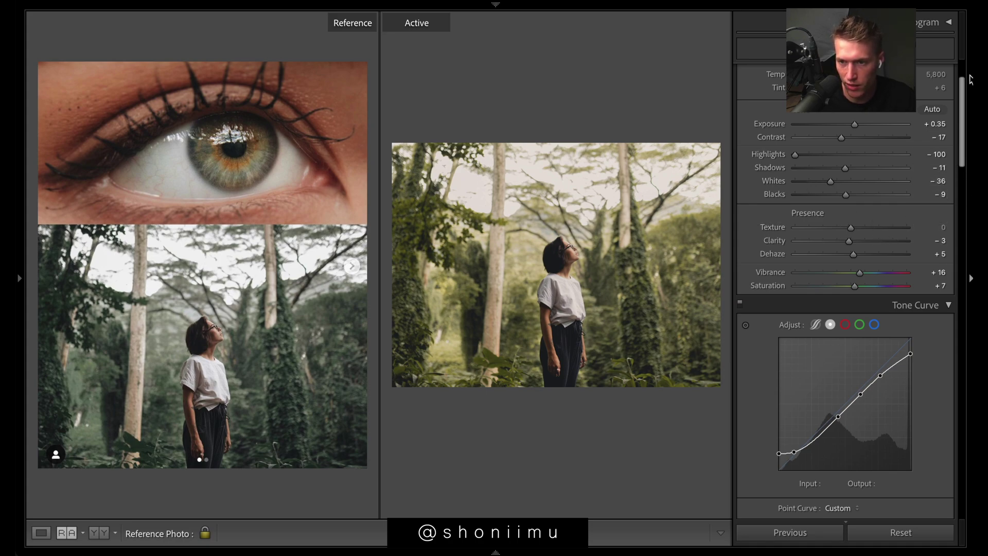
Step: Reset the Green and Yellow hues to 0 in HSL, and set saturation to -80 for Green and -53 for Yellow
scroll(965, 201, "down", 10)
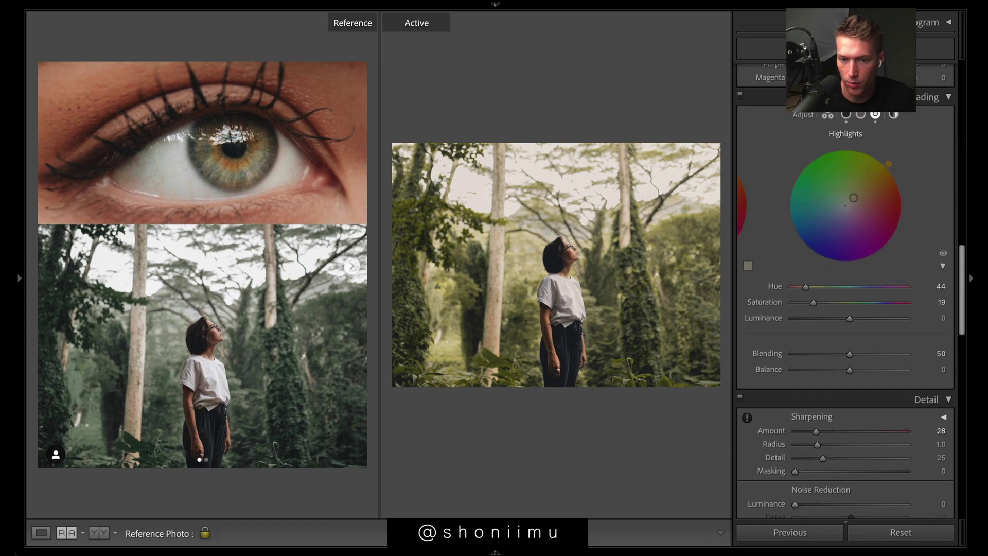
scroll(844, 257, "up", 8)
scroll(844, 257, "down", 3)
scroll(823, 222, "up", 3)
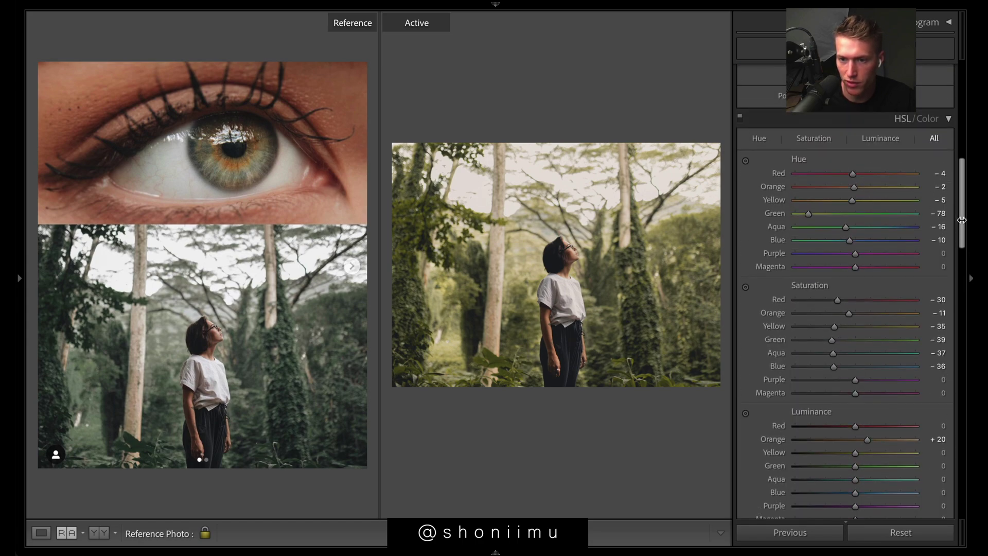
double_click(810, 213)
double_click(851, 200)
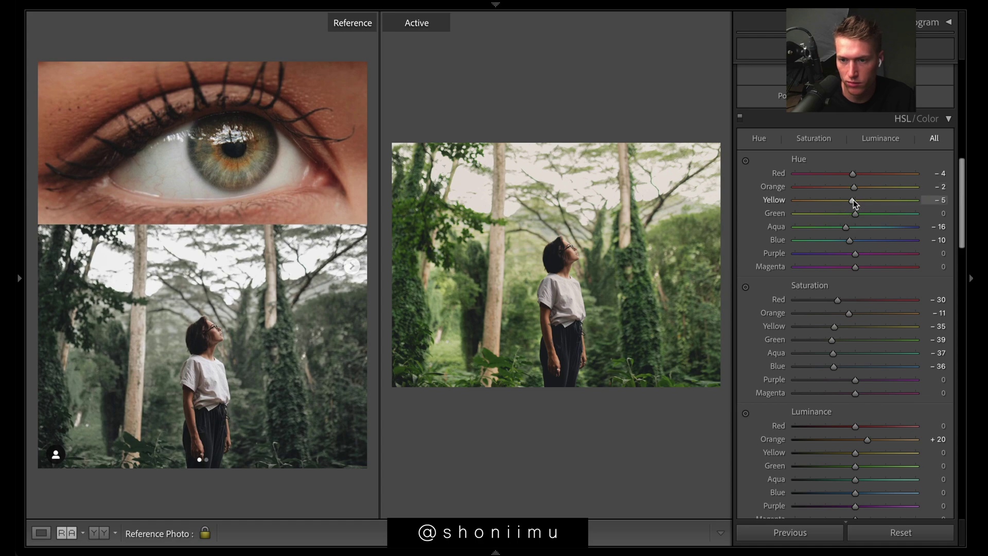
left_click(809, 339)
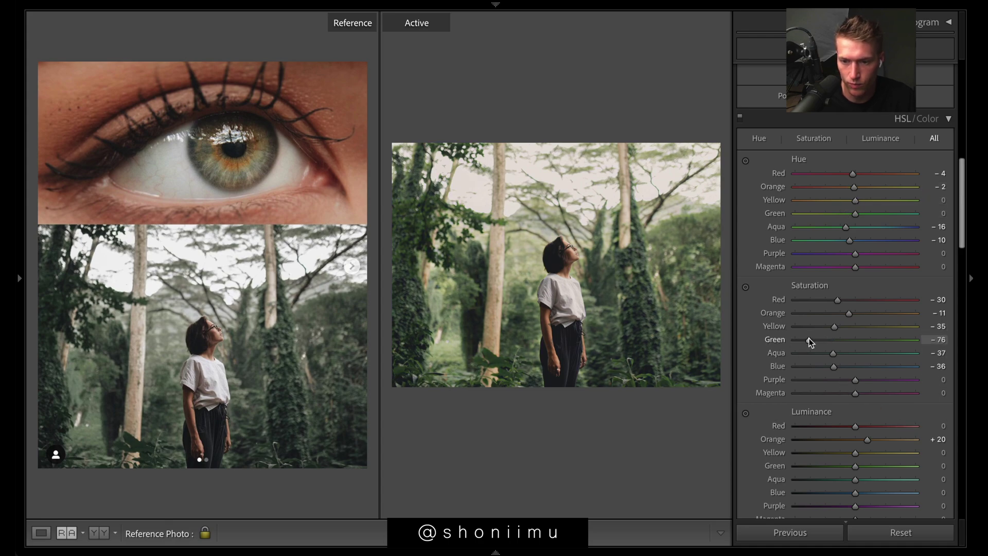
left_click_drag(809, 338, 824, 327)
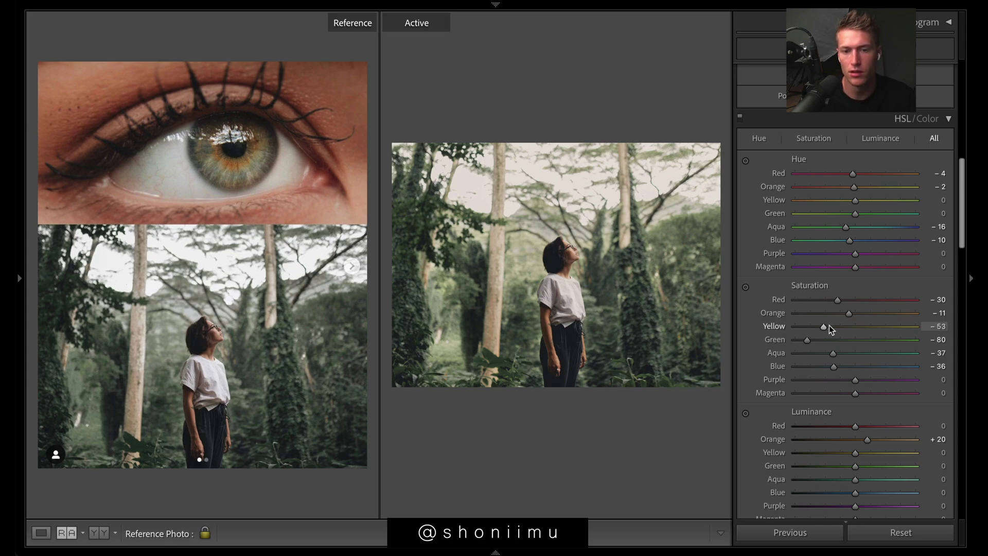
Step: Lower the forest photo's Whites to -55 and set Blacks to -7
scroll(789, 283, "up", 8)
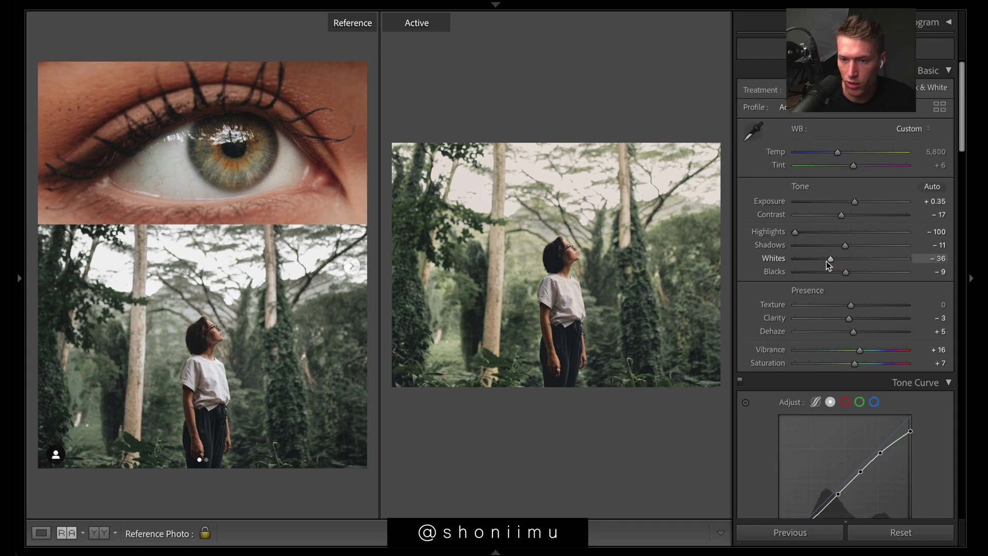
left_click_drag(826, 258, 821, 258)
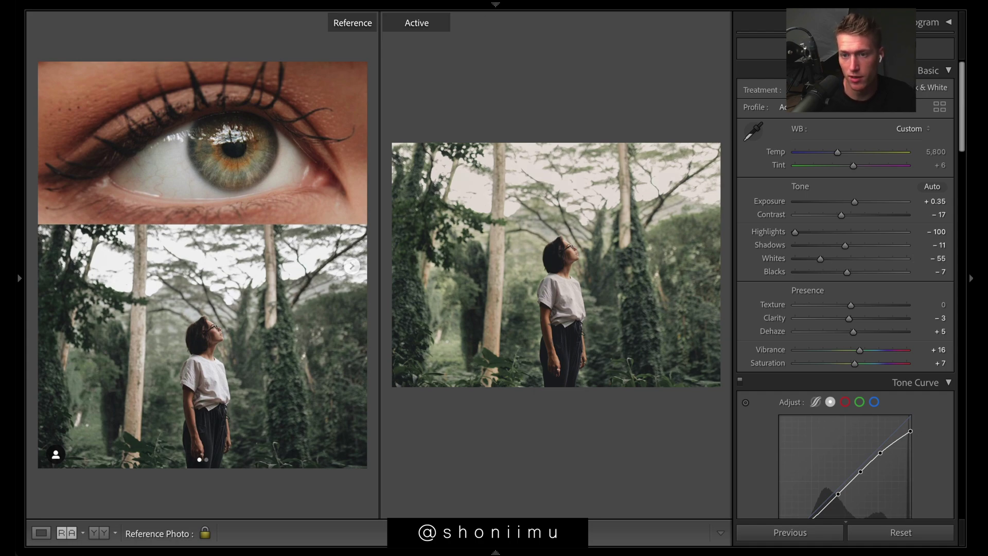
Step: Brush a mask over the standing woman with Exposure 1.55, check its coverage with the overlay, and close masking
key("k")
left_click_drag(559, 247, 579, 368)
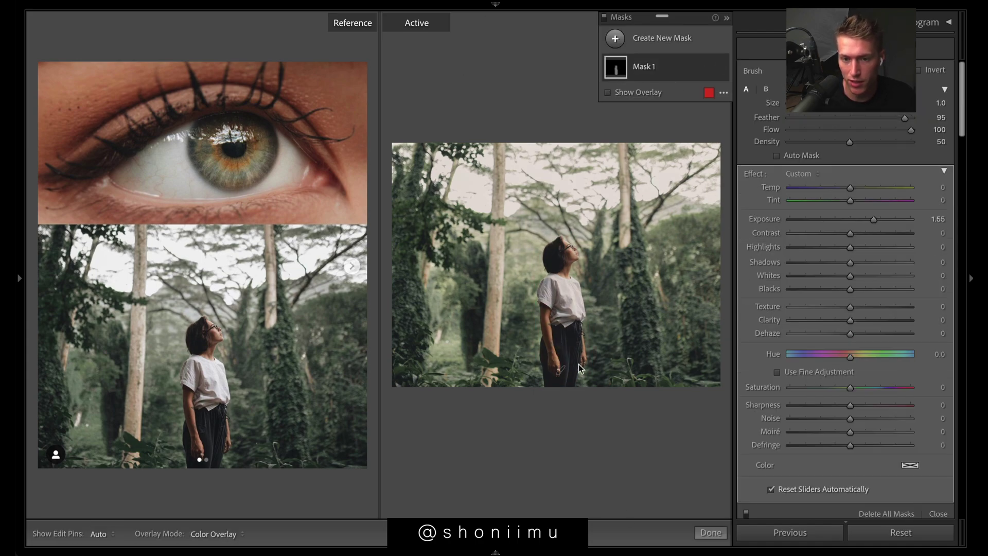
double_click(875, 220)
key("o")
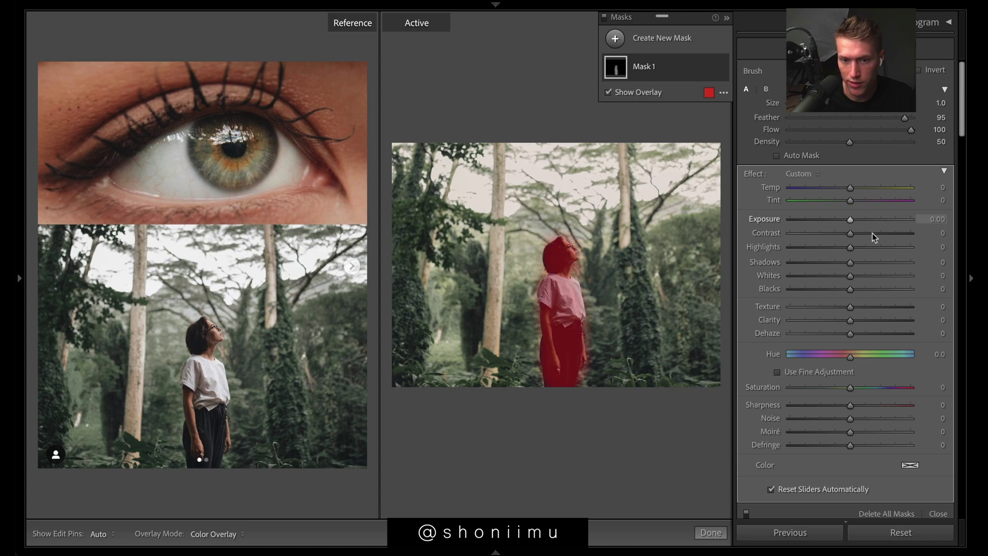
key("o")
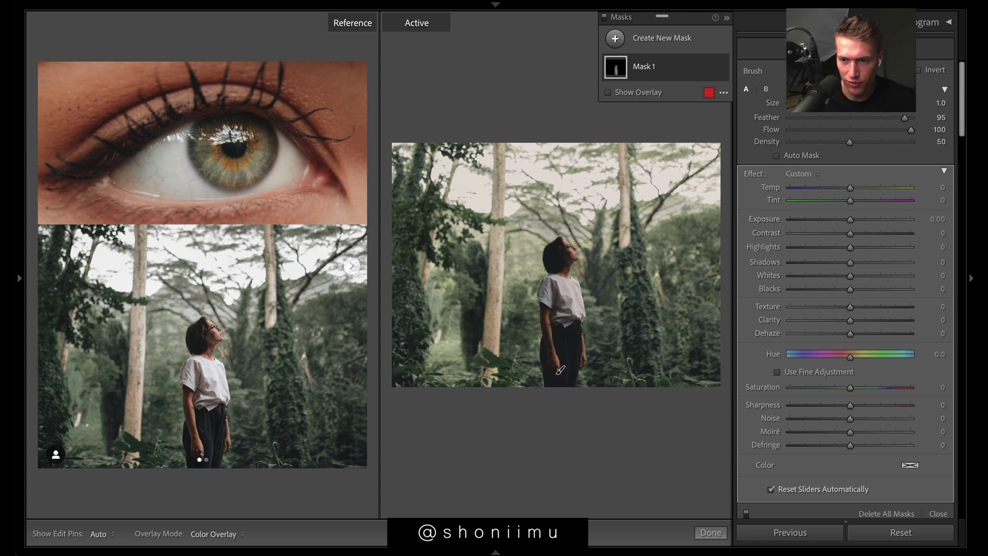
key("ctrl+z")
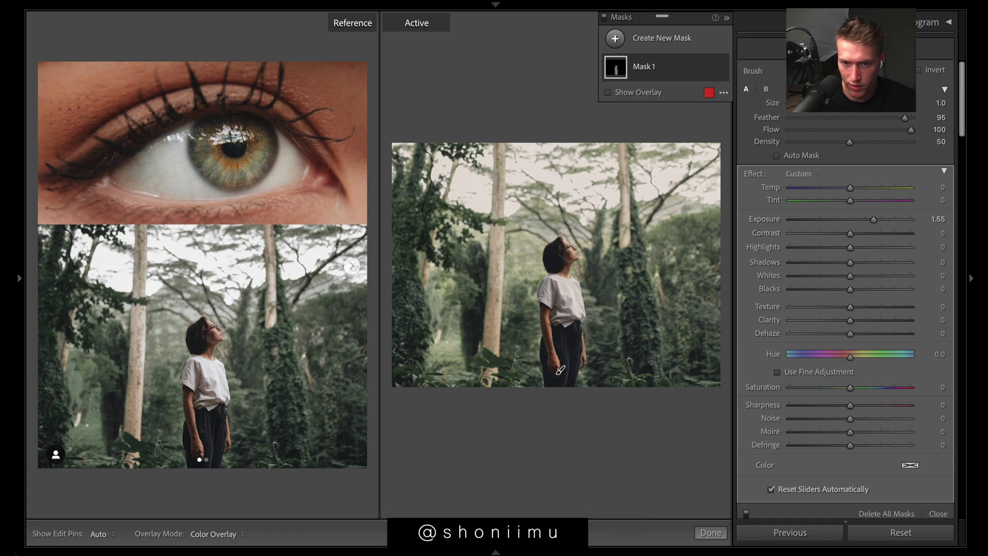
key("shift+w")
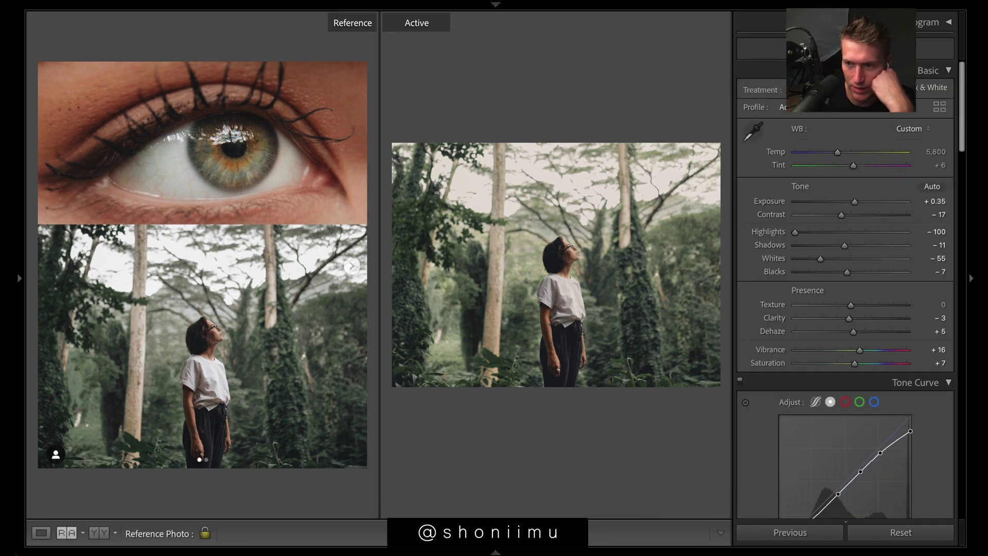
Step: Fine-tune the forest photo with Clarity +6, Vibrance +18 and Contrast -18
left_click_drag(848, 318, 855, 316)
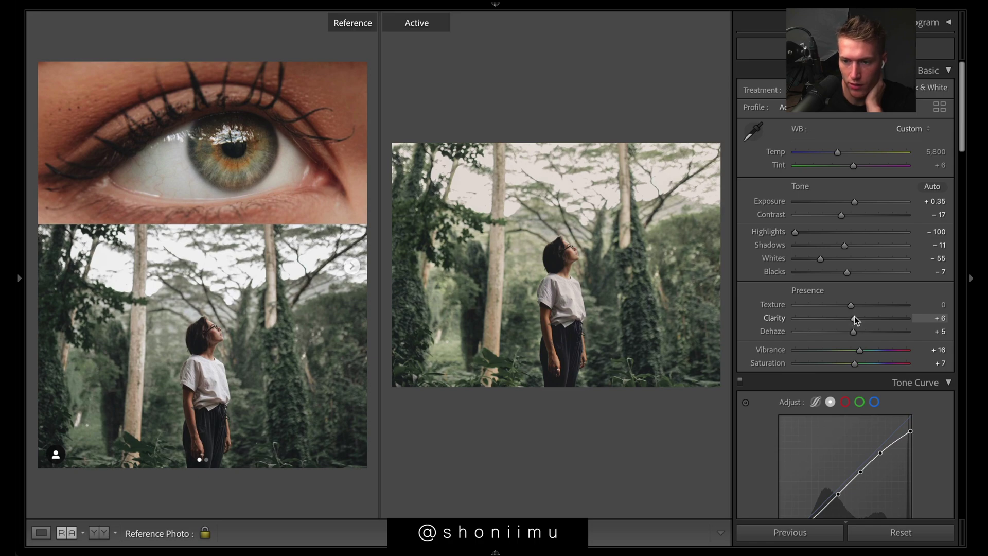
scroll(856, 319, "down", 3)
left_click_drag(859, 205, 862, 205)
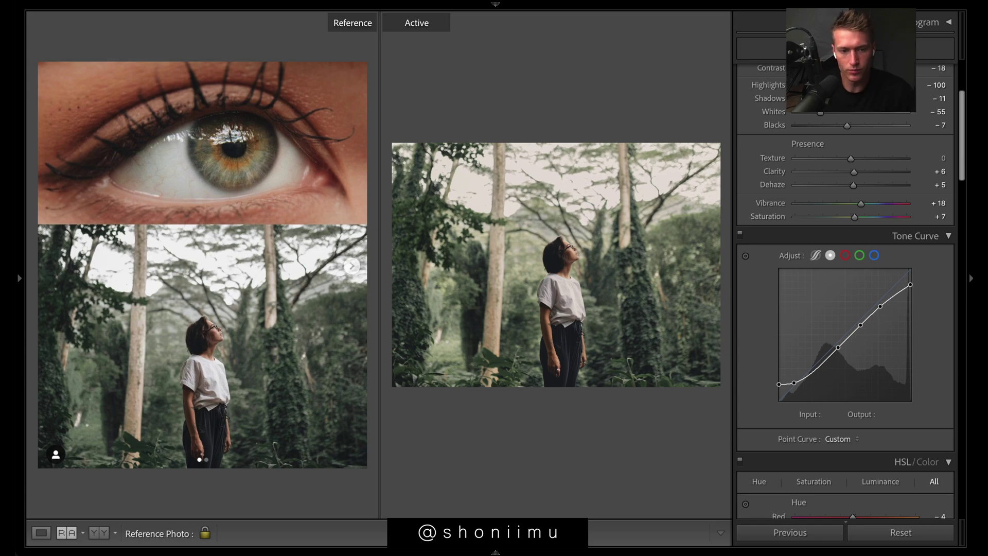
Step: Shift the forest photo's HSL hues to -14 for Red and -10 for Orange
scroll(853, 158, "down", 8)
mouse_move(853, 159)
left_mouse_down()
mouse_move(870, 163)
mouse_move(843, 163)
mouse_move(847, 145)
left_mouse_up()
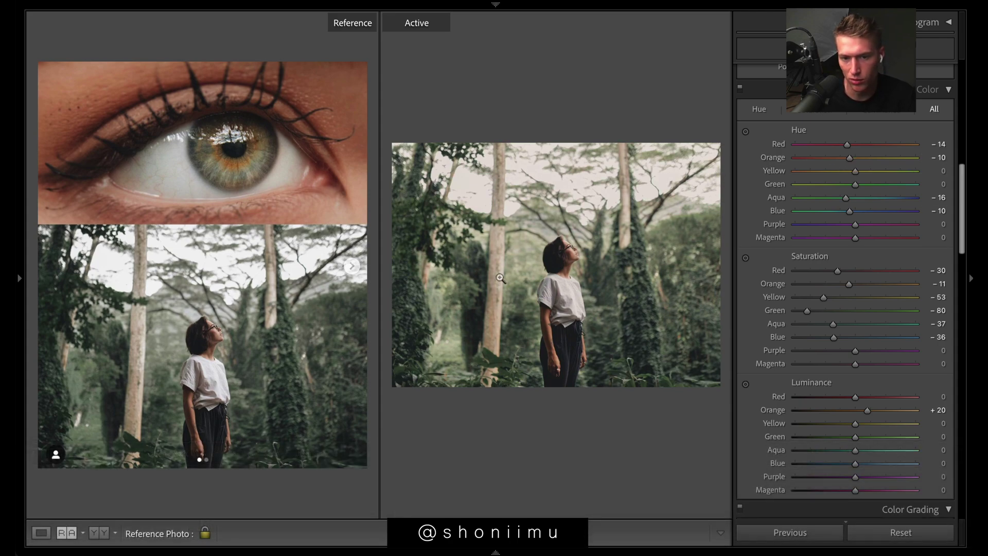
Step: Shift the forest photo's HSL hues to -39 for Yellow and -32 for Green
left_click_drag(856, 171, 831, 171)
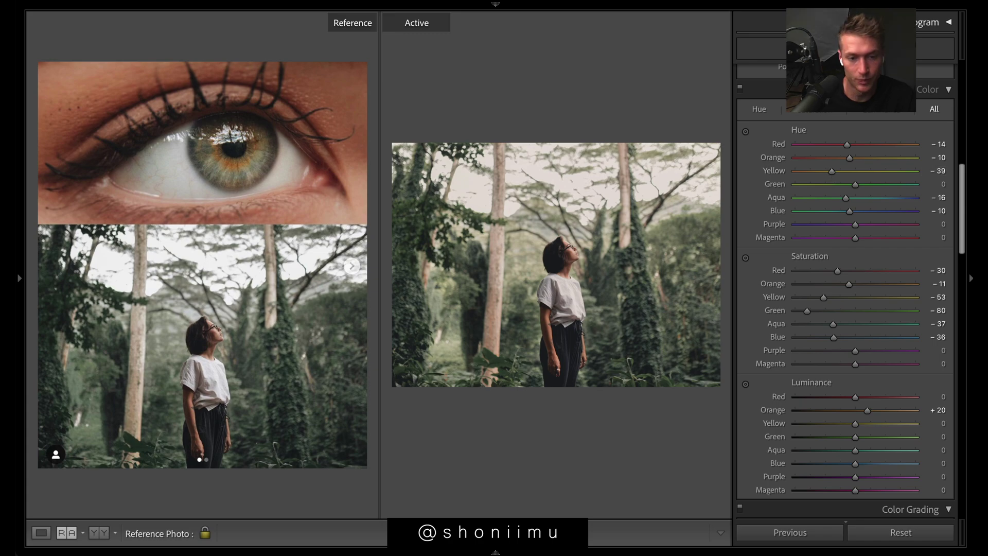
left_click_drag(856, 185, 835, 189)
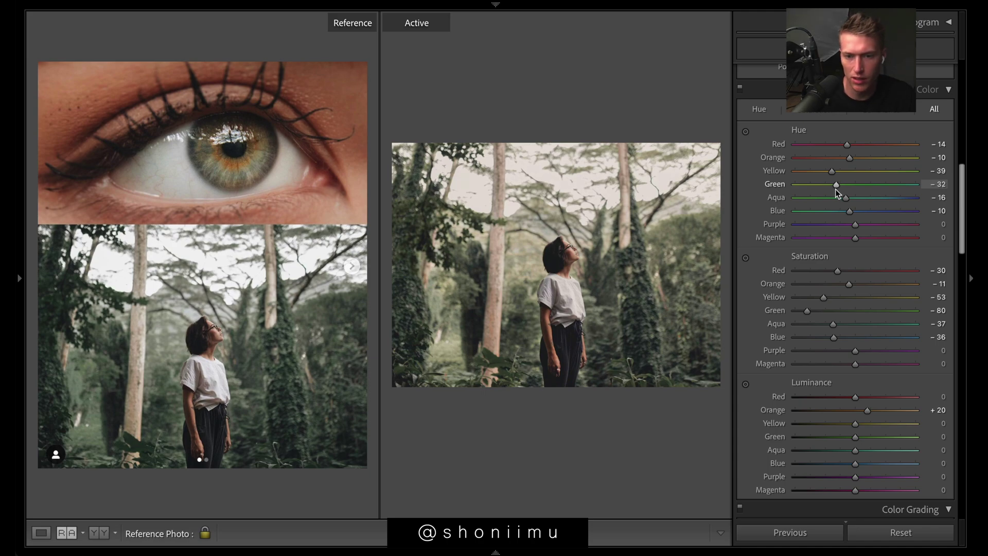
Step: Reset the forest photo's highlights colour grade and set its shadows grade to Hue 209 and Saturation 15
scroll(909, 289, "down", 6)
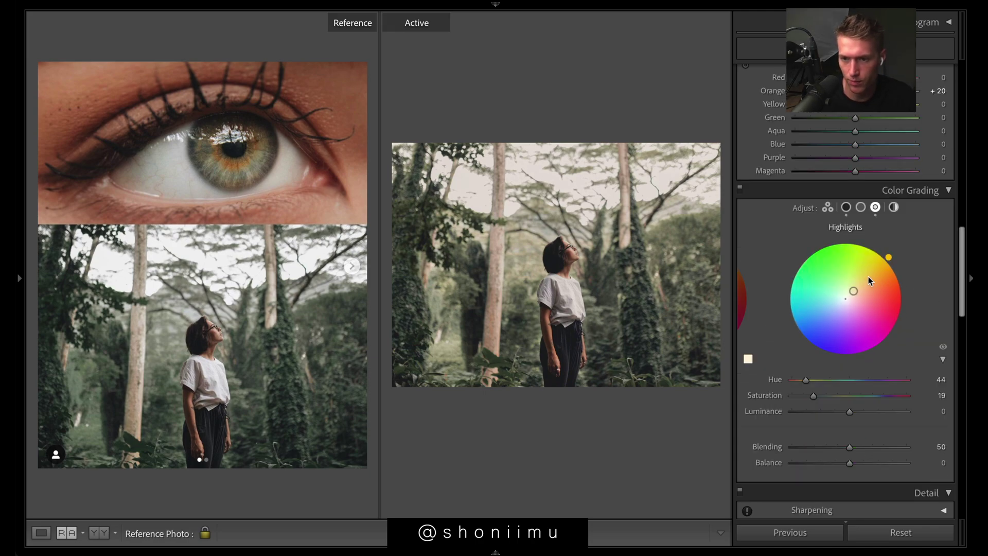
double_click(853, 293)
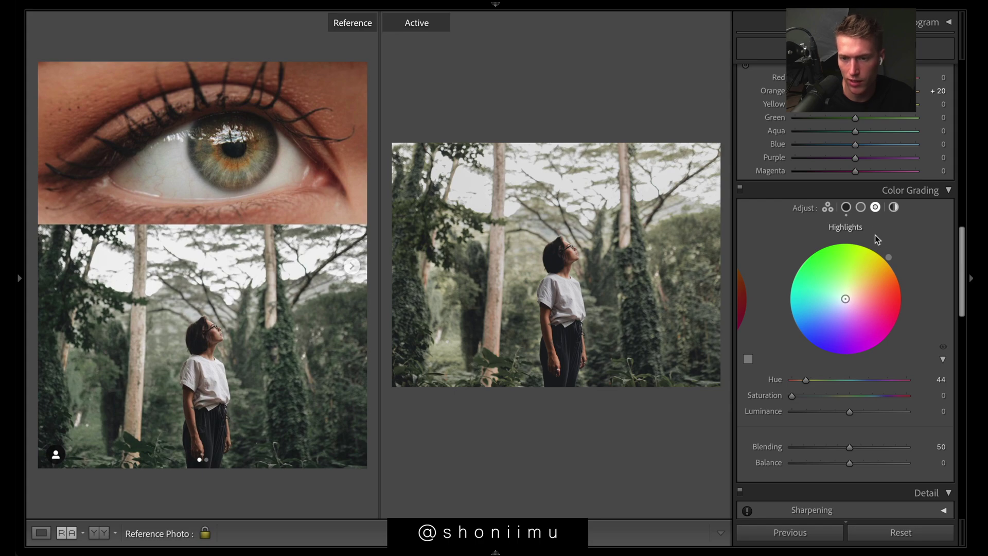
left_click(846, 207)
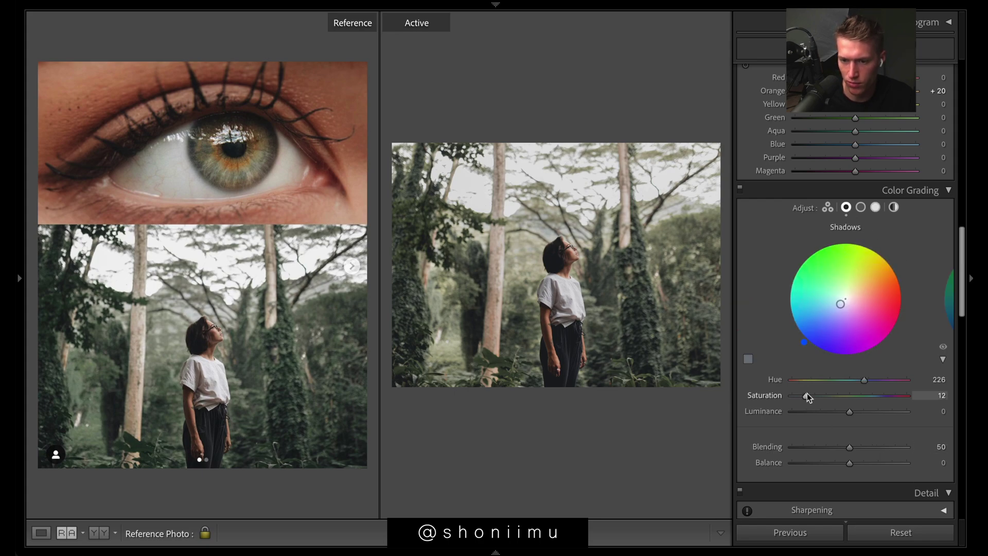
left_click_drag(807, 393, 810, 393)
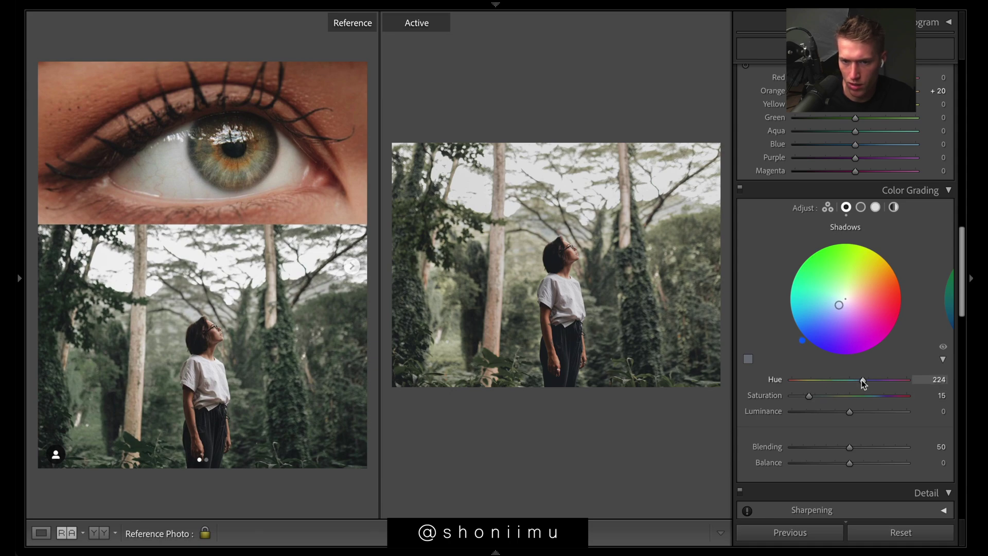
left_click_drag(859, 380, 857, 380)
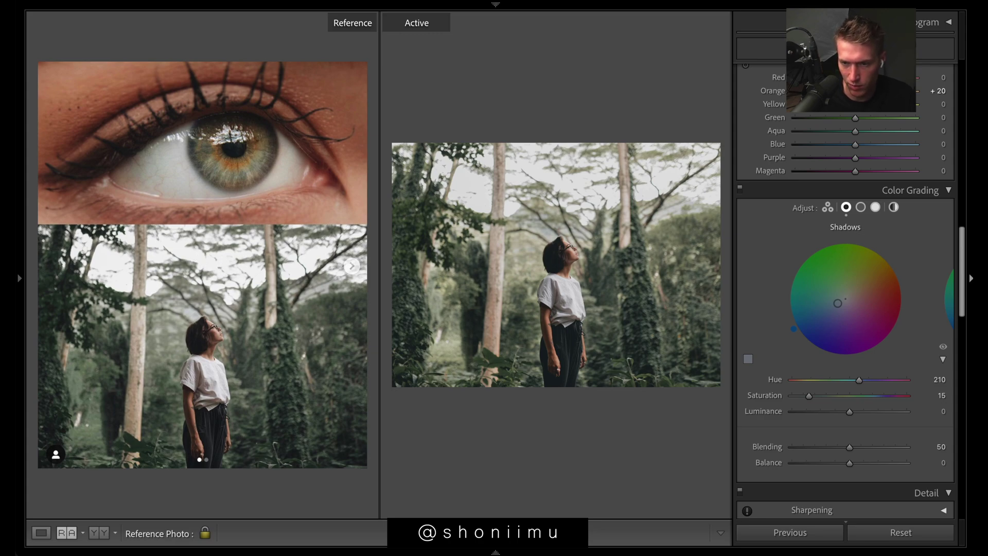
left_click_drag(837, 379, 837, 379)
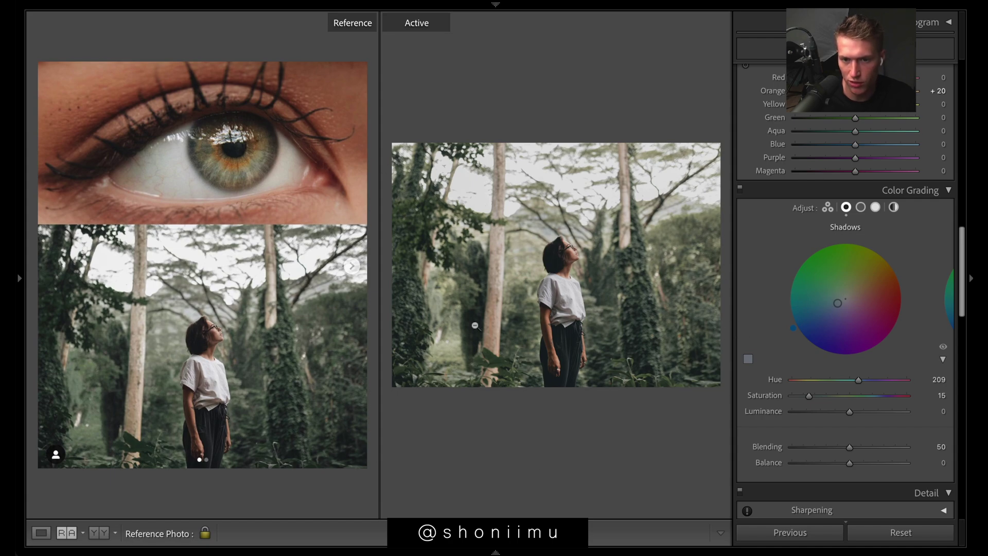
Step: Tint the forest photo's highlights with a colour grade of Hue 211 and Saturation 3
left_click(875, 207)
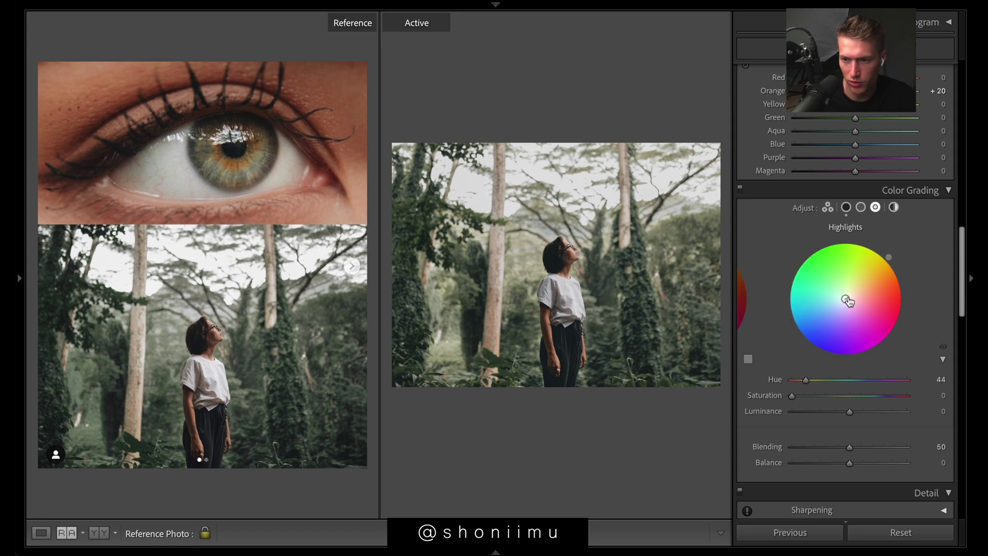
left_click_drag(846, 301, 844, 299)
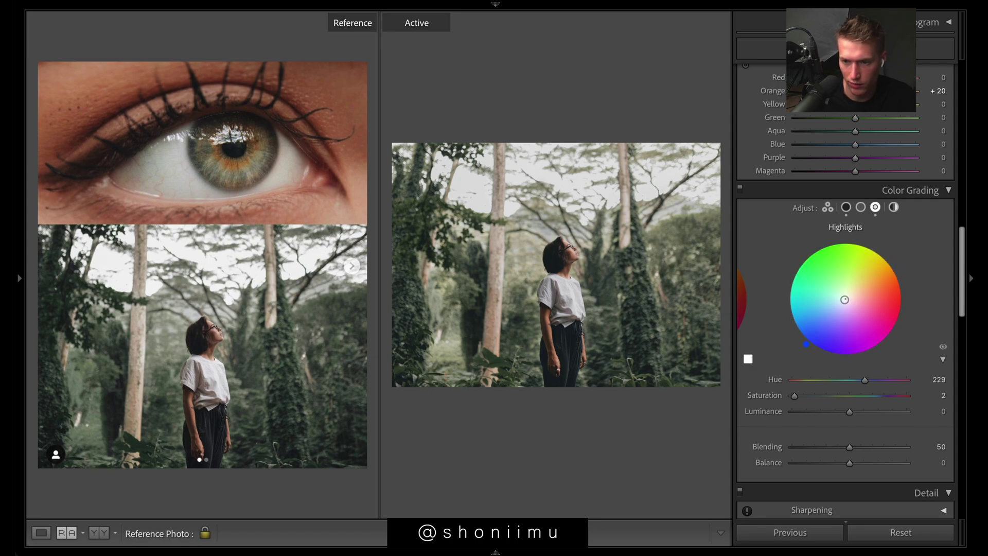
left_click_drag(794, 396, 796, 396)
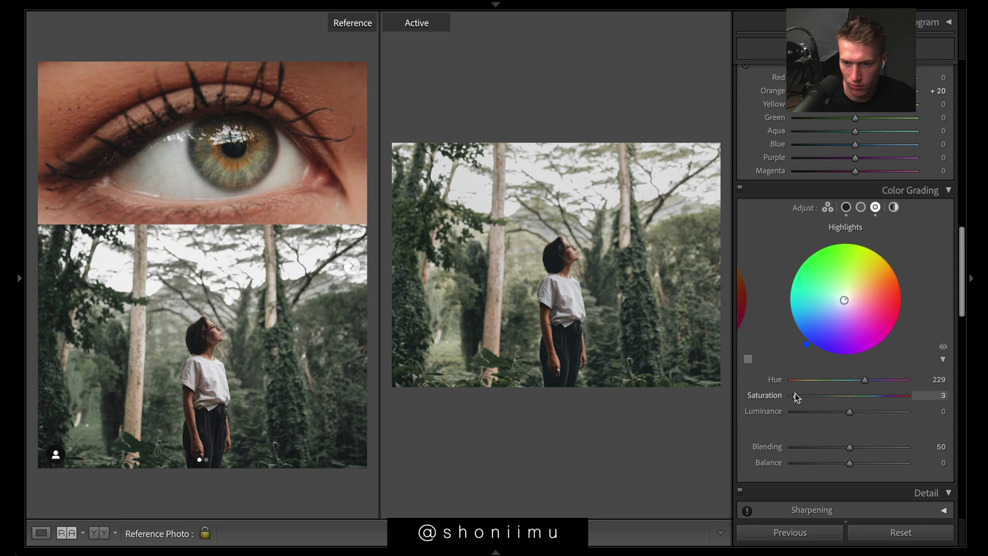
left_click(912, 380)
type("211")
key("Return")
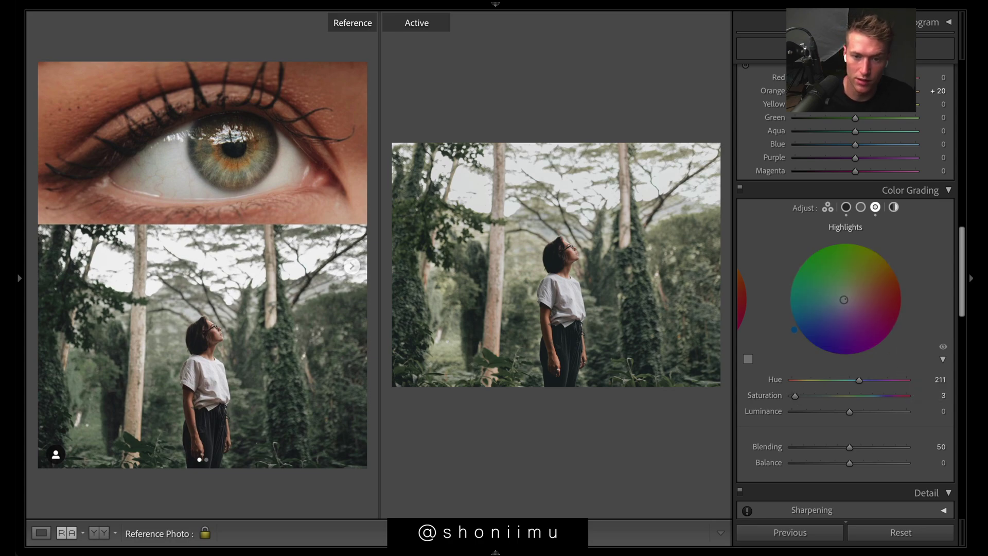
Step: Add a post-crop vignette with Amount -10, Midpoint 34 and Highlights 73, and set the Grain Amount to 21
scroll(846, 291, "down", 15)
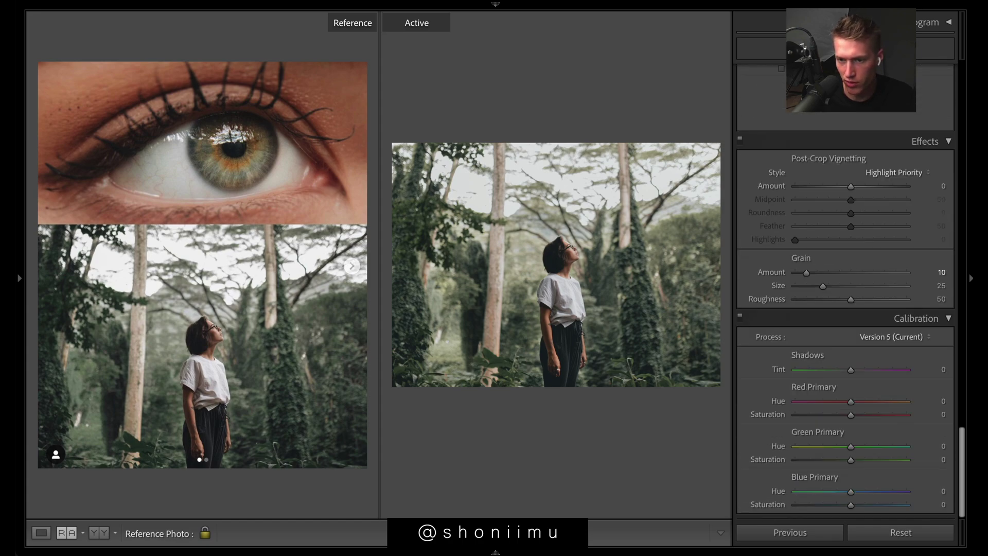
scroll(887, 415, "up", 4)
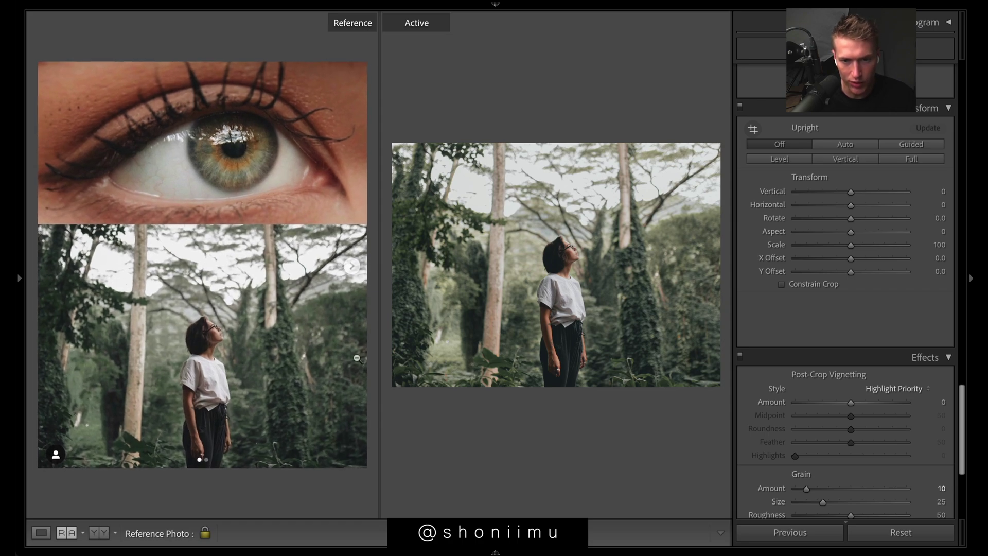
left_click_drag(851, 402, 846, 404)
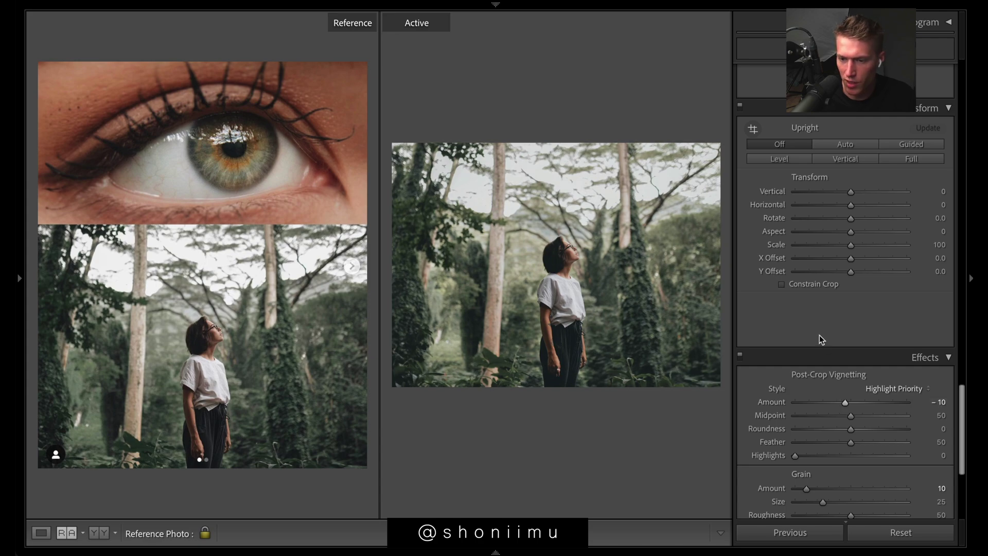
left_click_drag(796, 455, 877, 456)
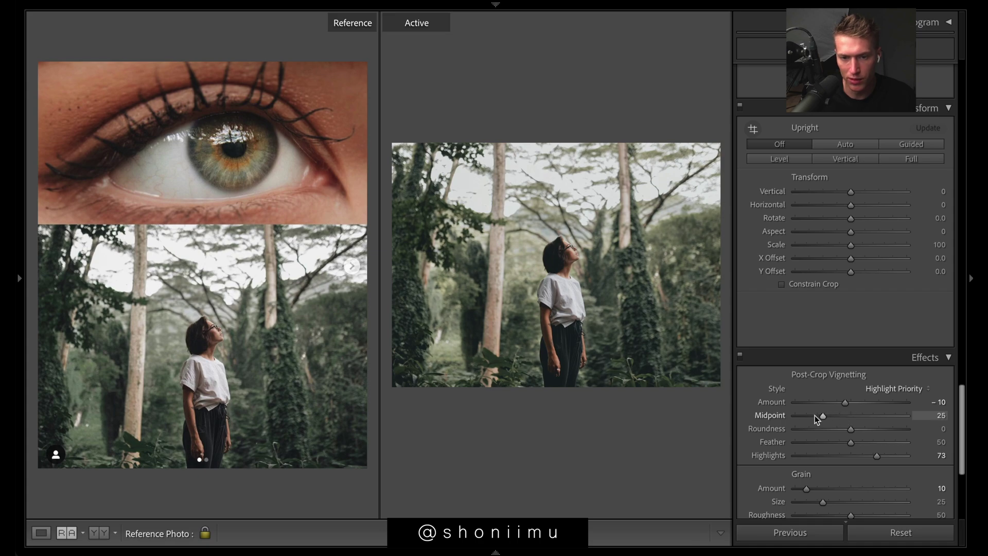
left_click_drag(814, 415, 731, 418)
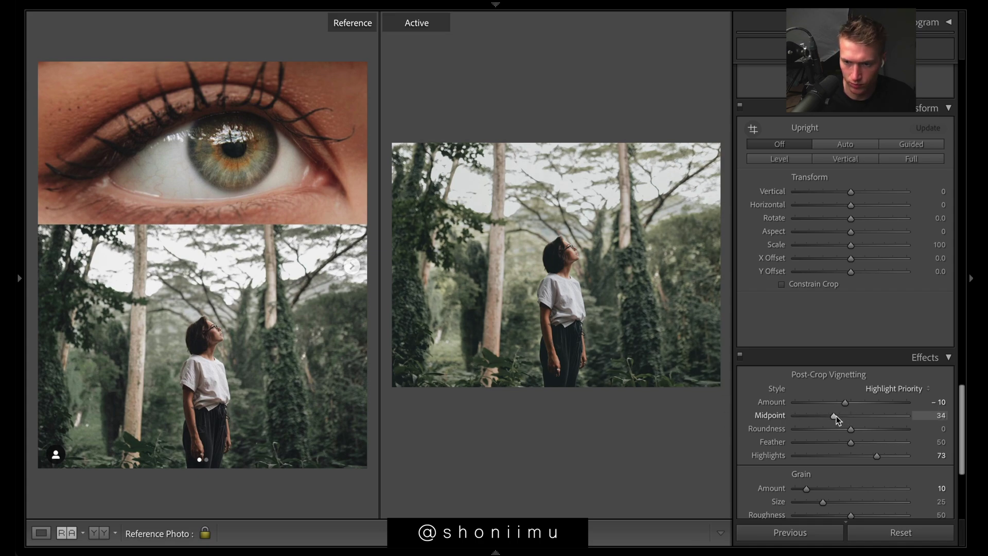
left_click(817, 488)
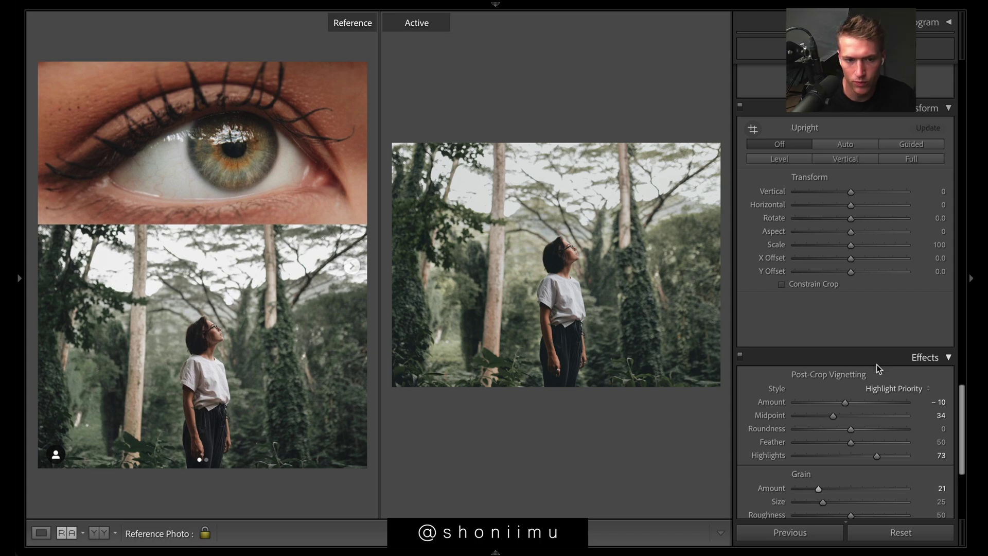
Step: Delete the two tone curve points between the midtone point and the white endpoint
scroll(876, 365, "up", 10)
scroll(851, 314, "up", 3)
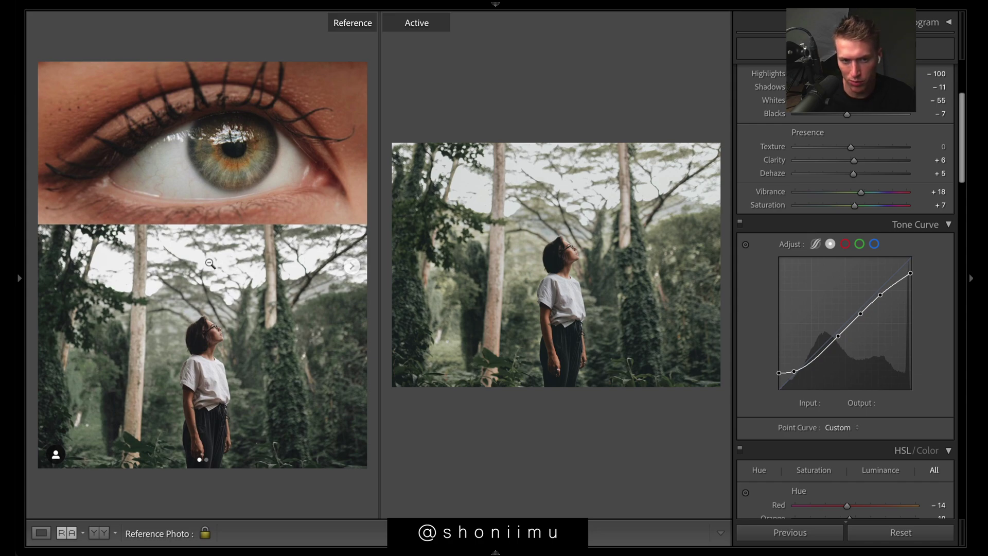
right_click(881, 295)
left_click(908, 304)
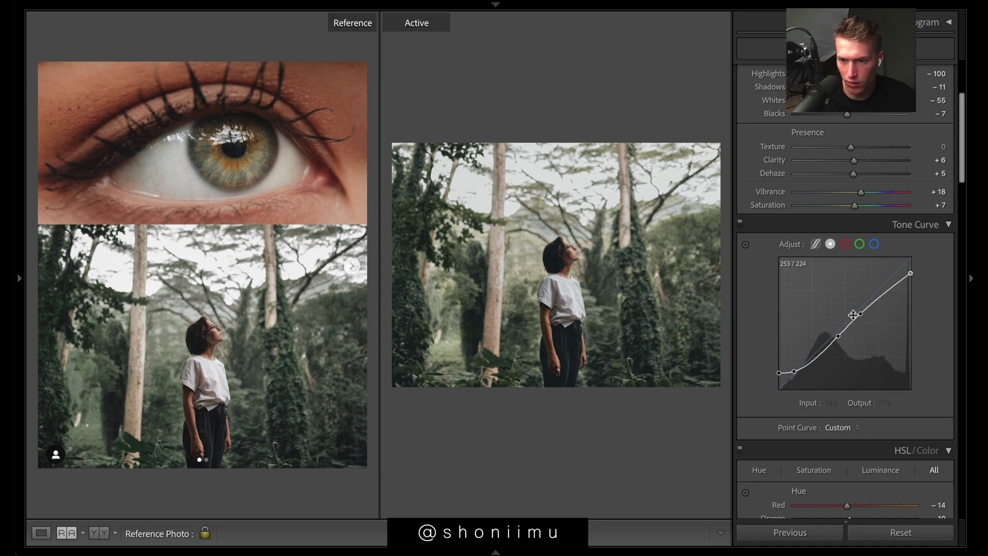
right_click(861, 313)
left_click(875, 321)
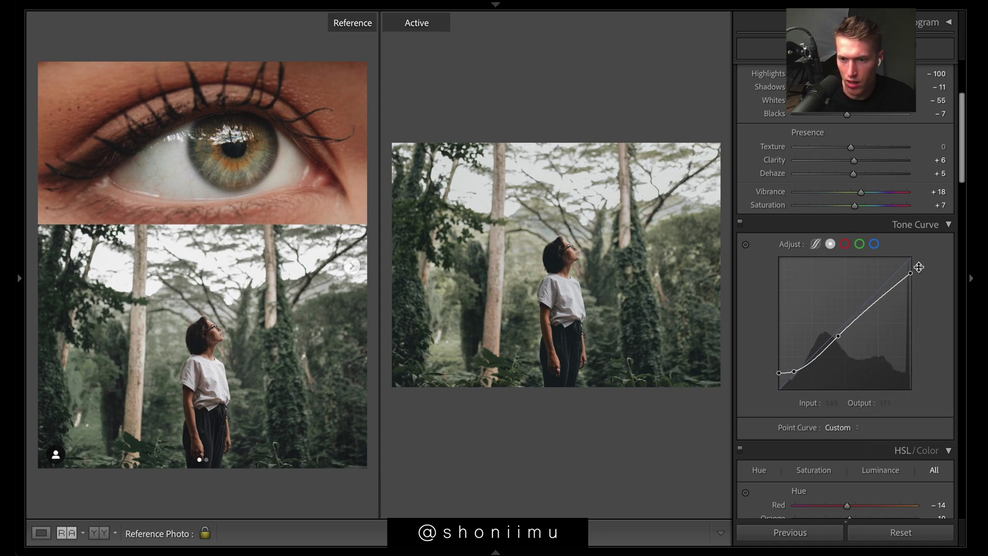
Step: Reshape the tone curve with the white endpoint at output 240, the shadow point at 45/46 and the black endpoint at output 26
left_click_drag(911, 274, 912, 260)
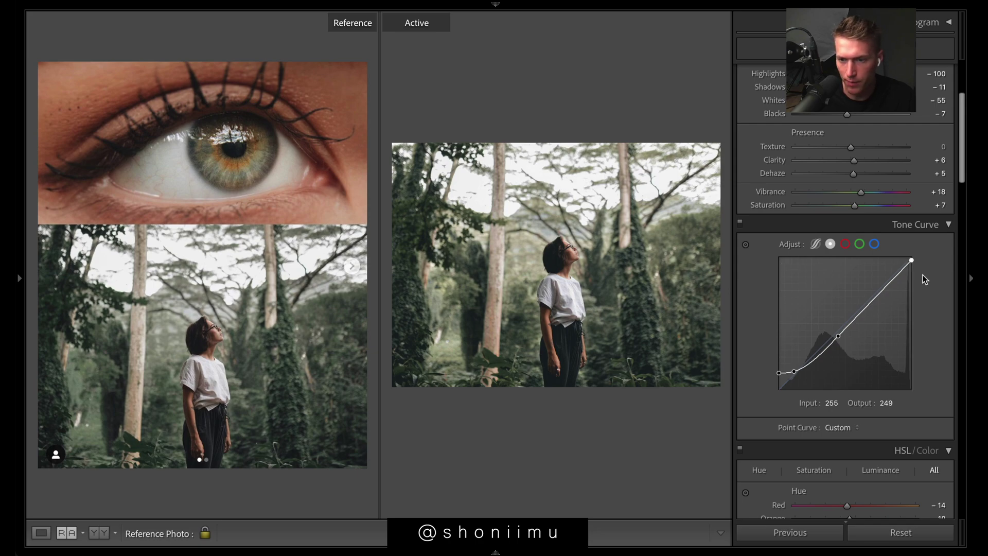
left_click_drag(911, 260, 911, 264)
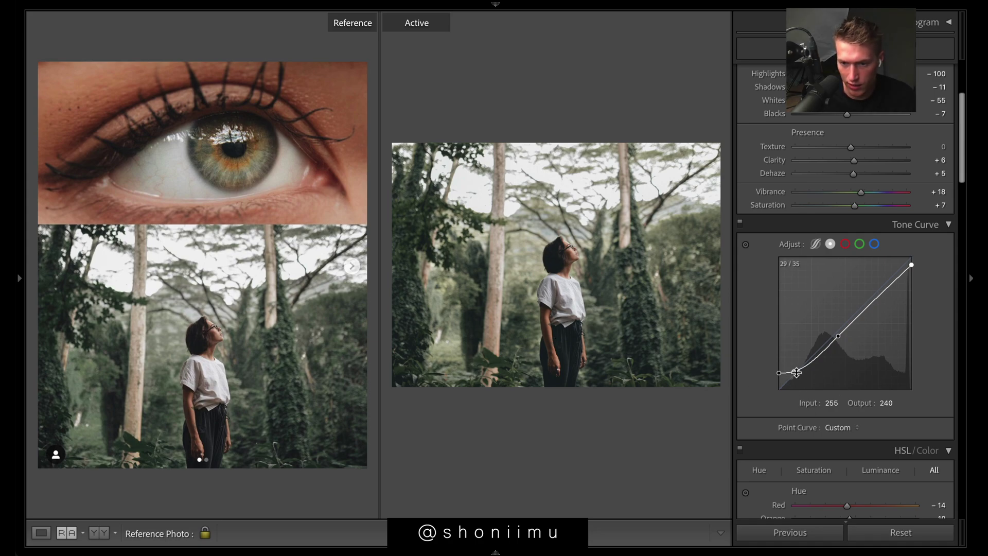
left_click_drag(794, 371, 803, 367)
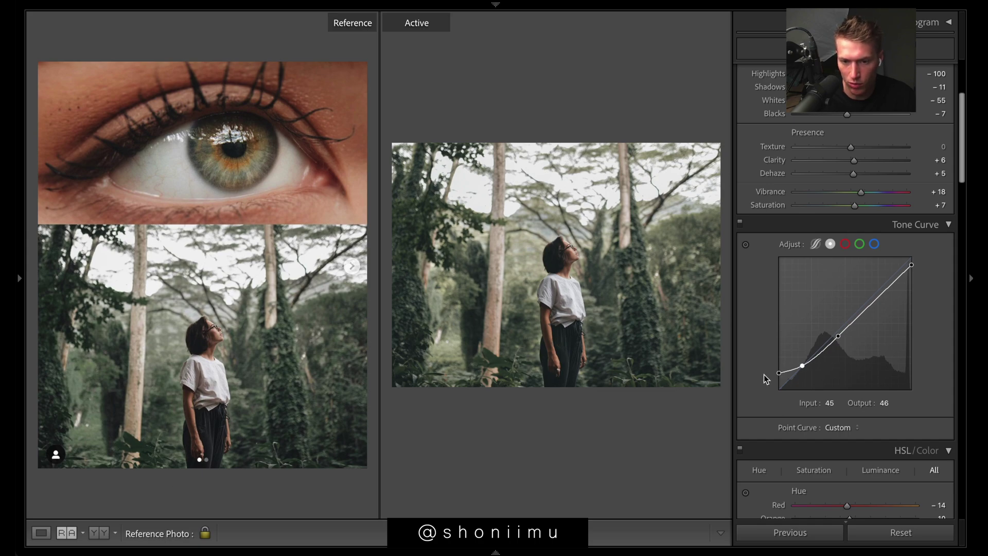
left_click_drag(778, 372, 714, 378)
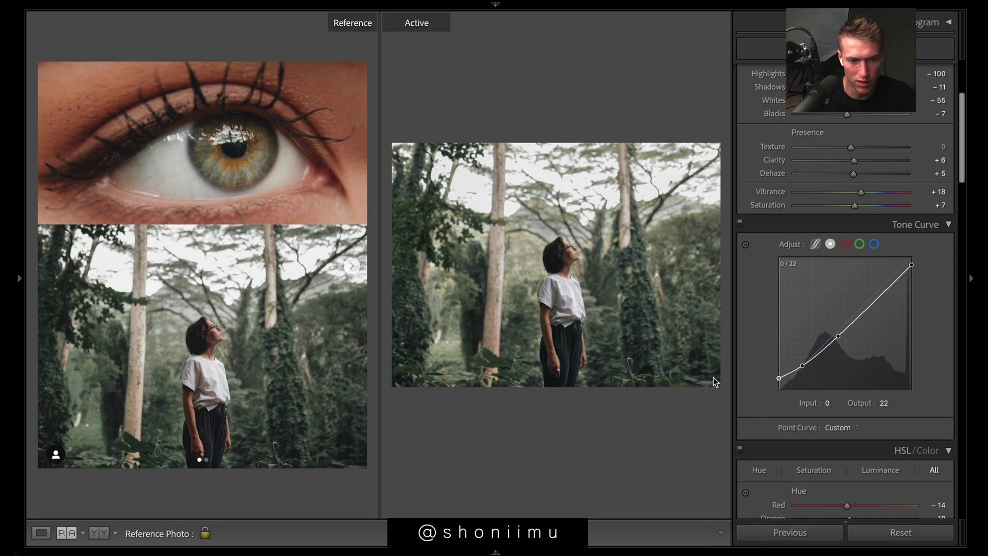
Step: Set the Saturation of the forest photo's shadows colour grade to 14
left_click_drag(962, 170, 963, 295)
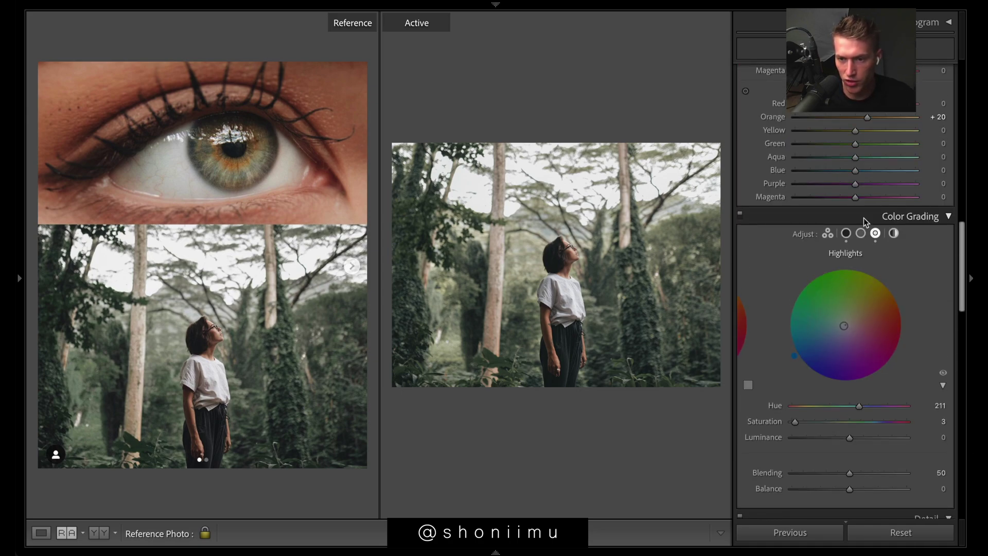
left_click(845, 234)
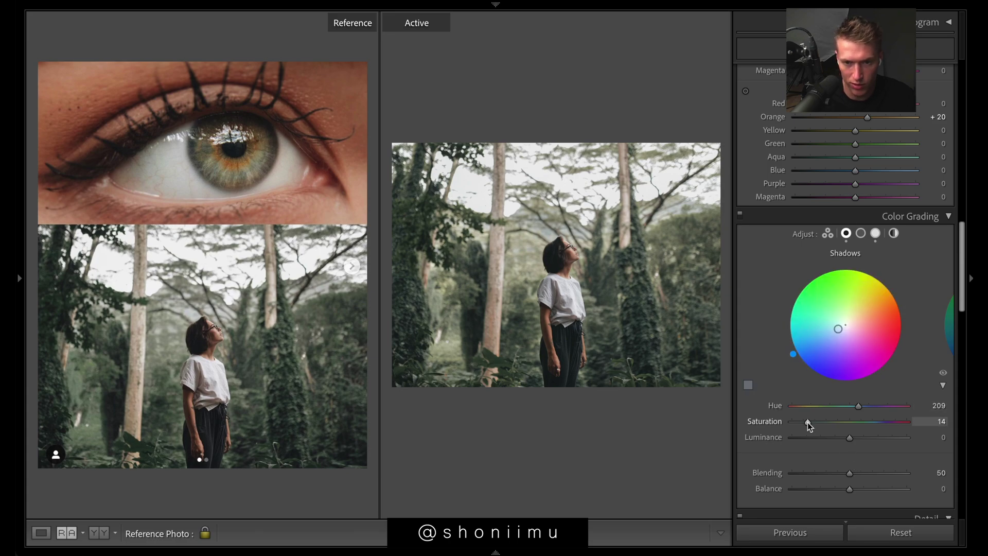
scroll(846, 288, "up", 10)
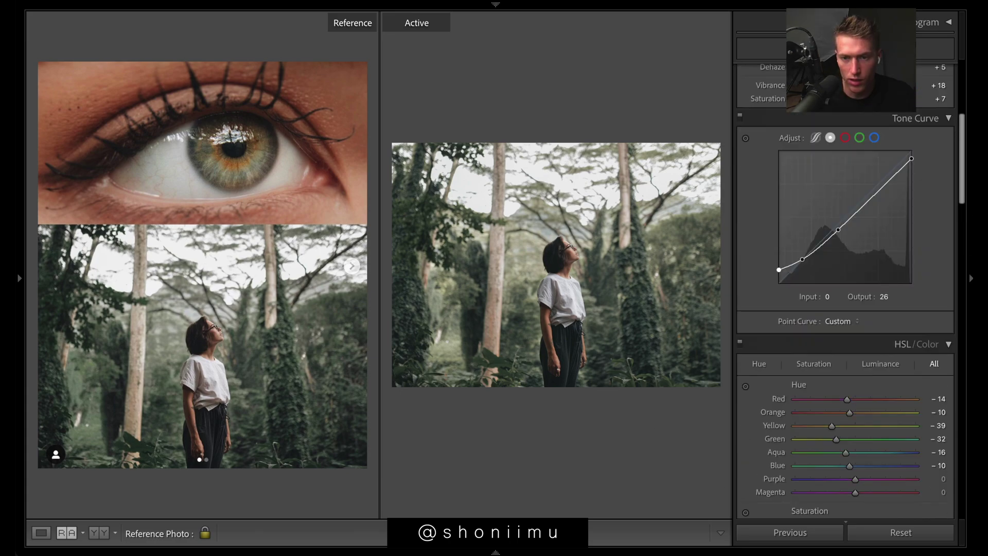
scroll(846, 288, "up", 5)
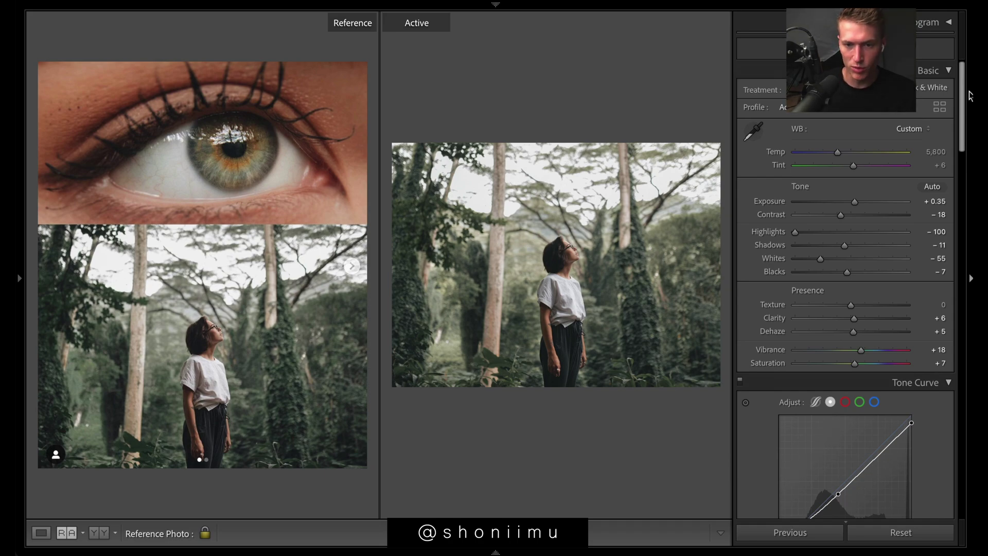
Step: Show the filmstrip and compare the forest edit with its original by resetting the settings and undoing the reset
left_click(495, 552)
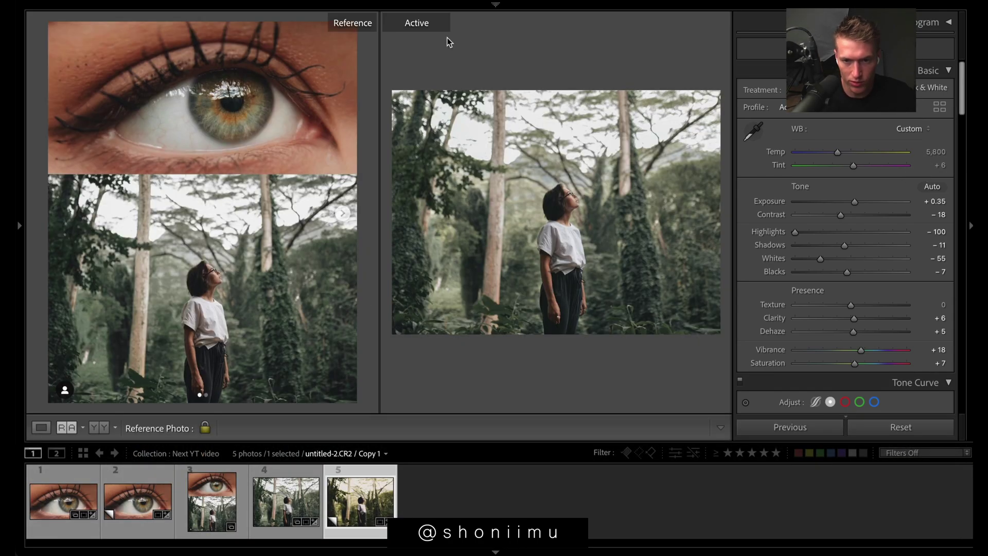
left_click(929, 432)
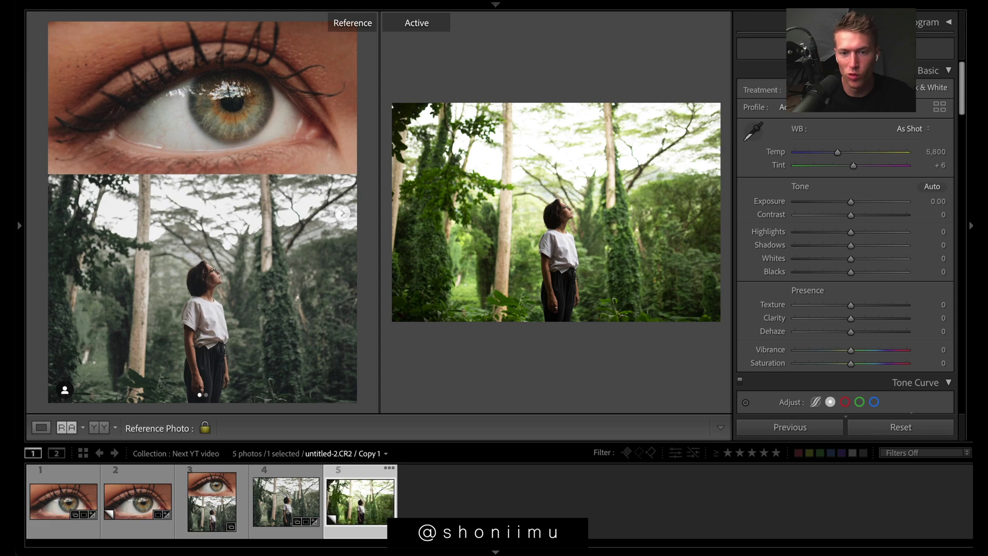
key("ctrl+z")
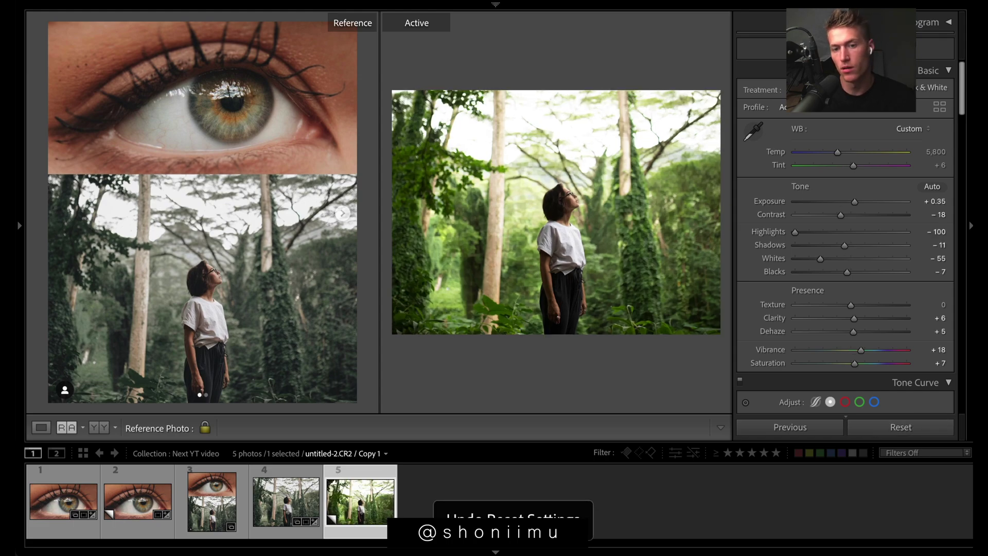
Step: Switch to the edited eye close-up copy and compare it with its original by resetting the settings and undoing the reset
key("ctrl+z")
key("ctrl+z")
key("ctrl+z")
key("ctrl+z")
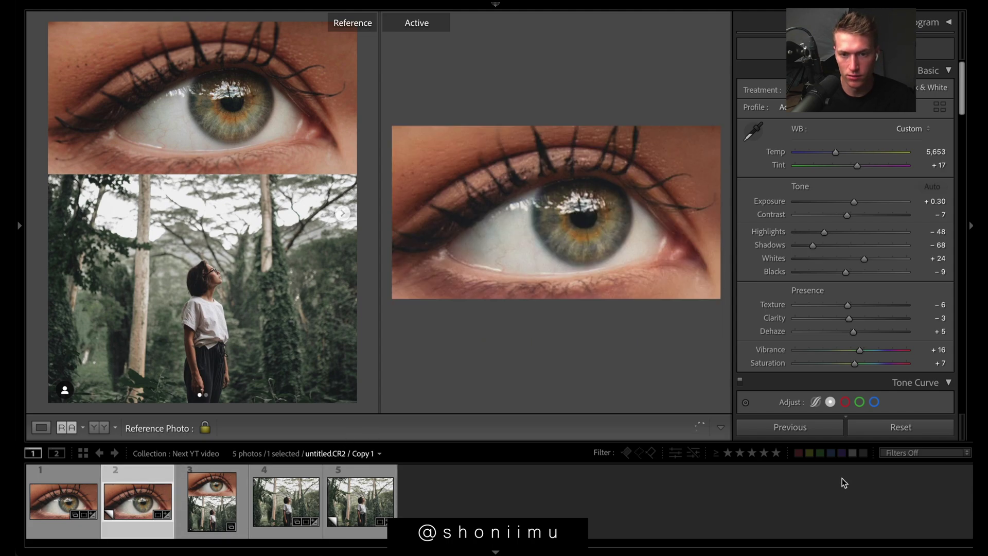
left_click(901, 428)
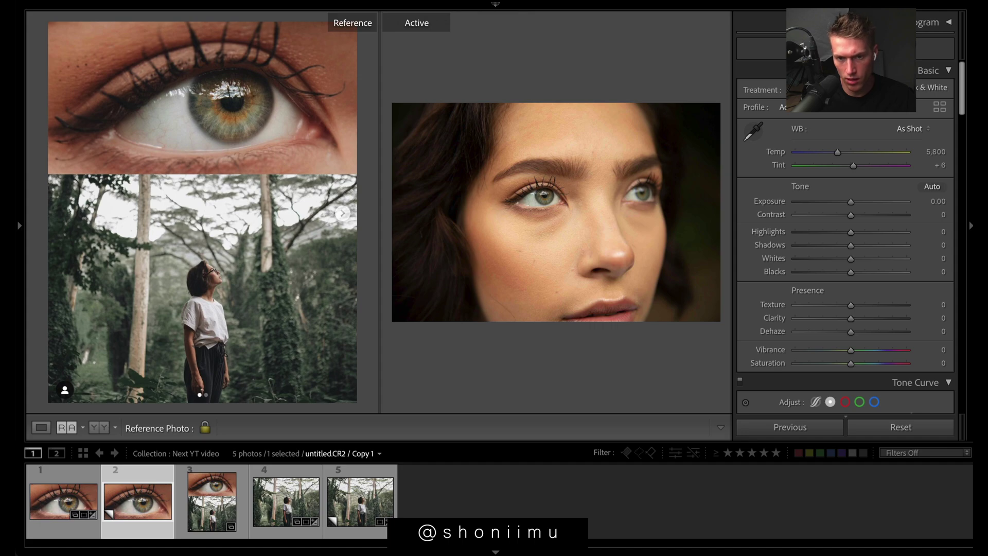
key("ctrl+z")
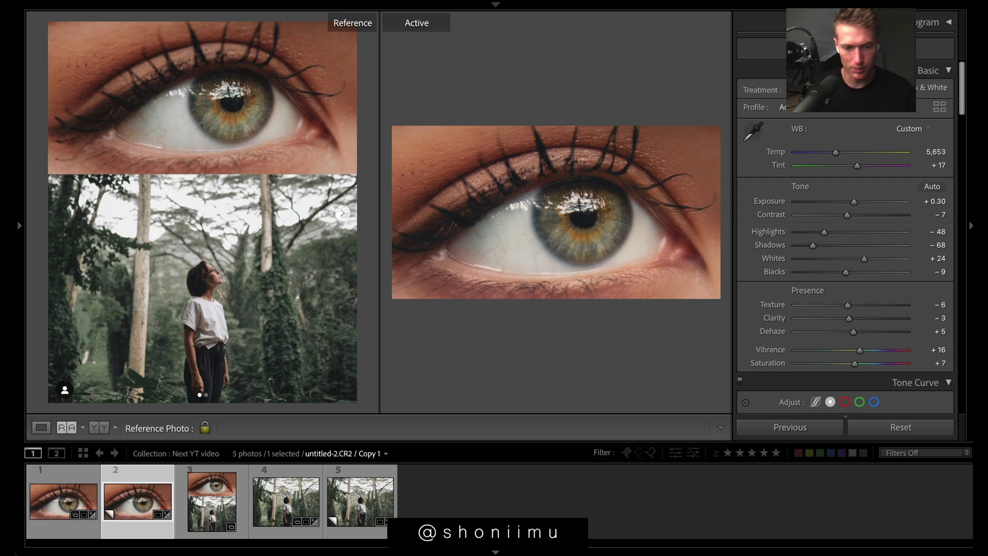
Step: Select the edited forest portrait copy together with the edited eye close-up copy in the filmstrip
left_click(362, 511)
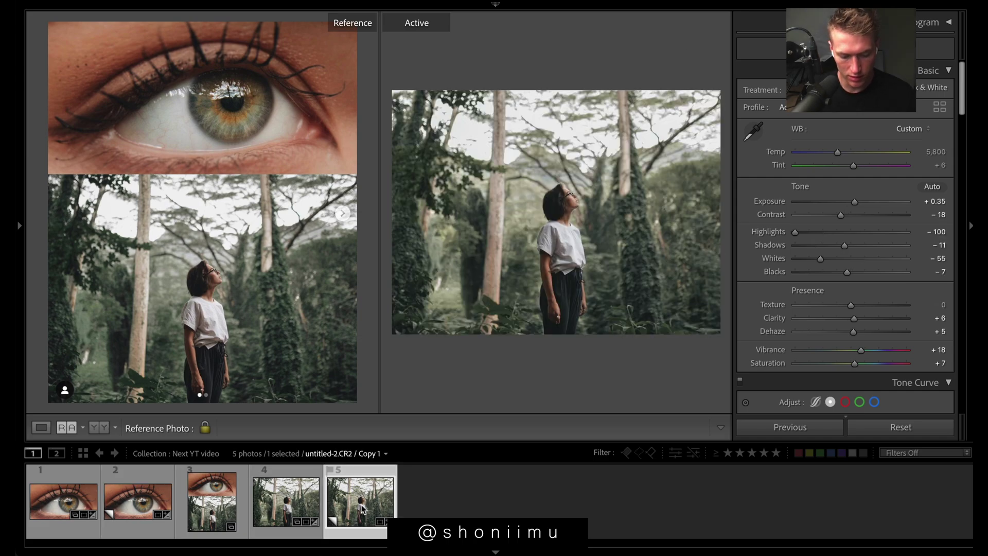
left_click(137, 502, "super")
right_click(370, 507)
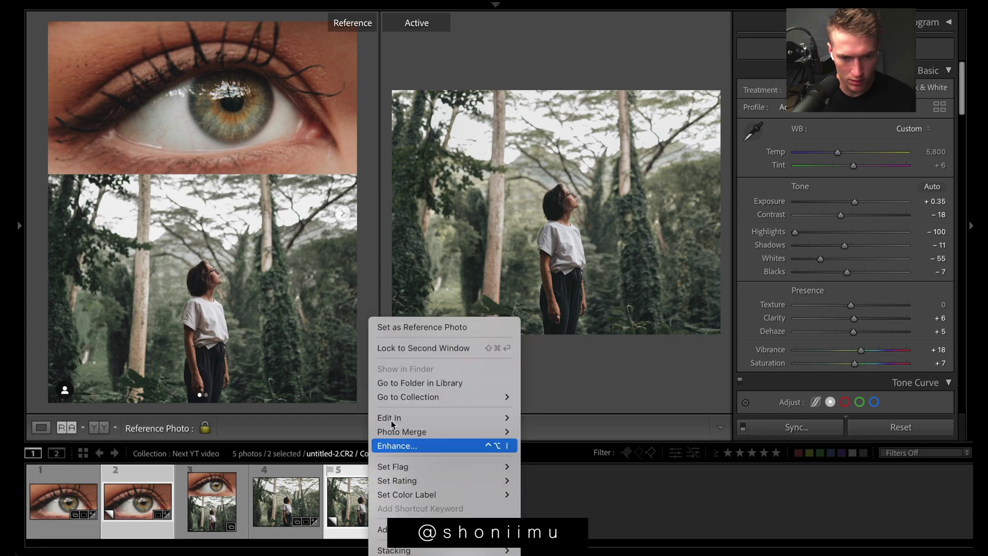
key("Escape")
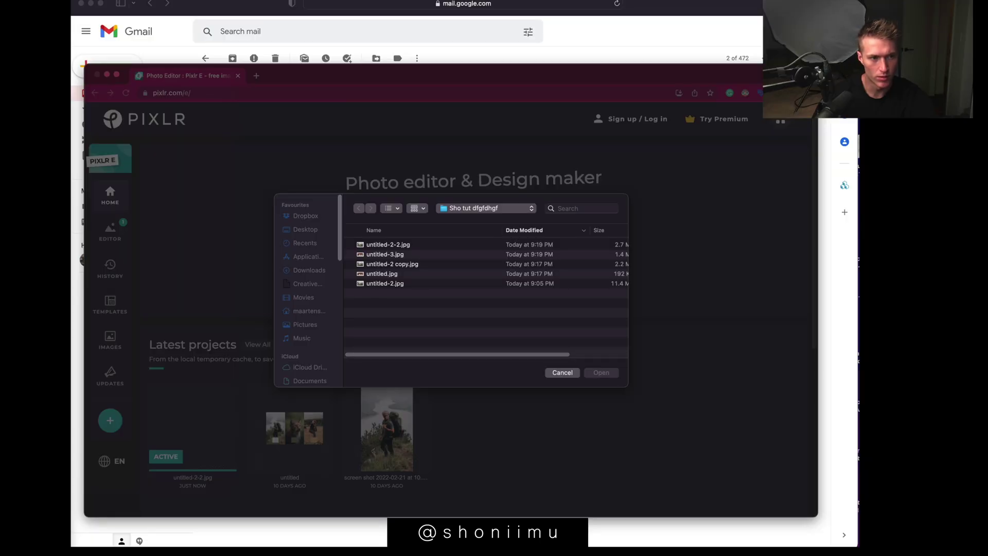
Step: Switch to Pixlr E, open untitled-140.jpg and add untitled-2-2.jpg and untitled-3.jpg to it as layers
left_click(385, 283)
key("super+Up")
left_click(601, 373)
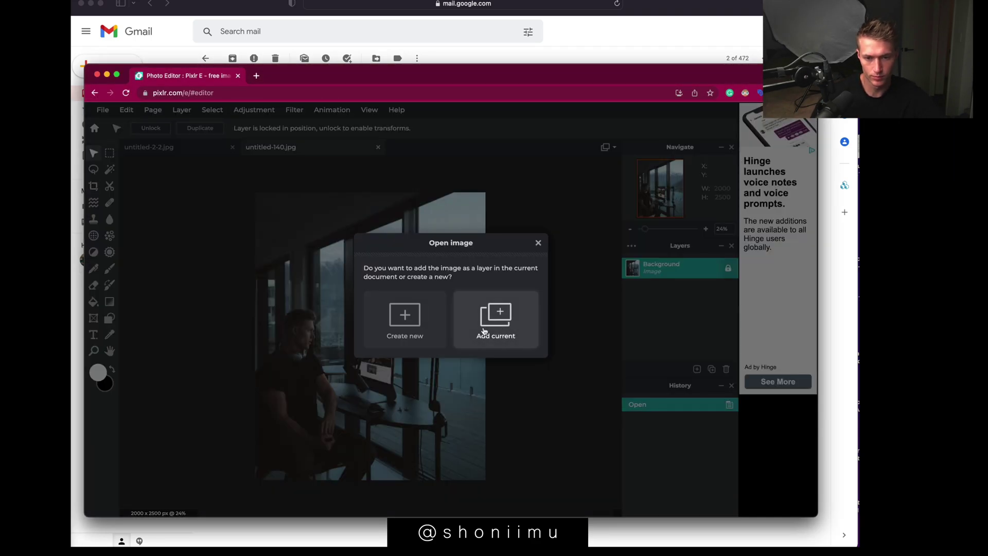
left_click(492, 325)
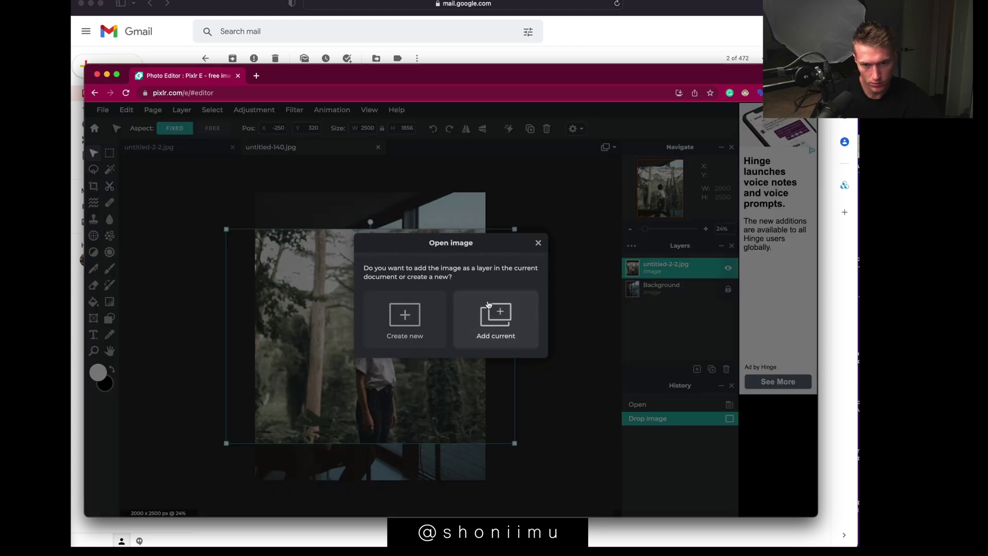
left_click(495, 322)
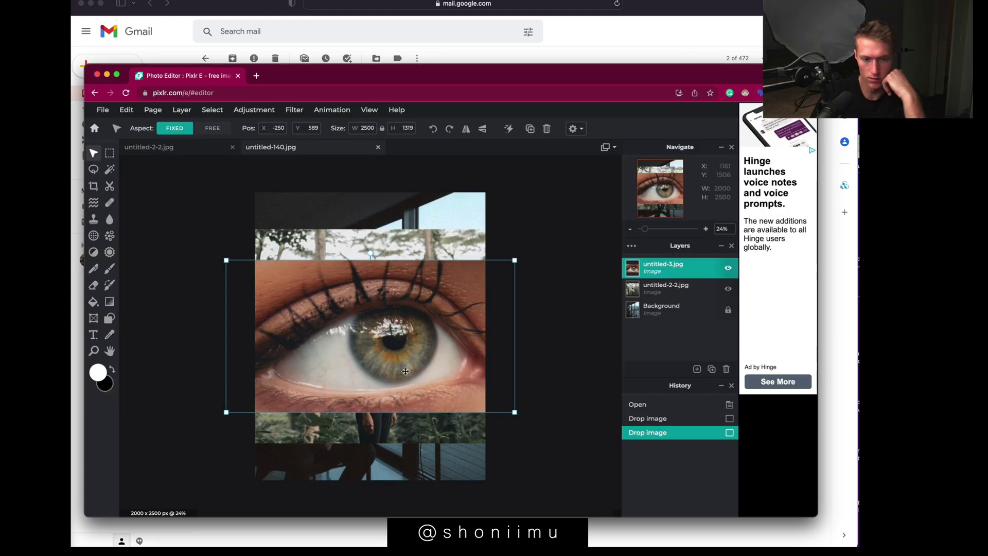
Step: Scale and arrange the two layers as a collage, with the eye across the canvas's upper half and the forest portrait beneath it
left_click_drag(434, 350, 428, 266)
left_click_drag(370, 391, 371, 440)
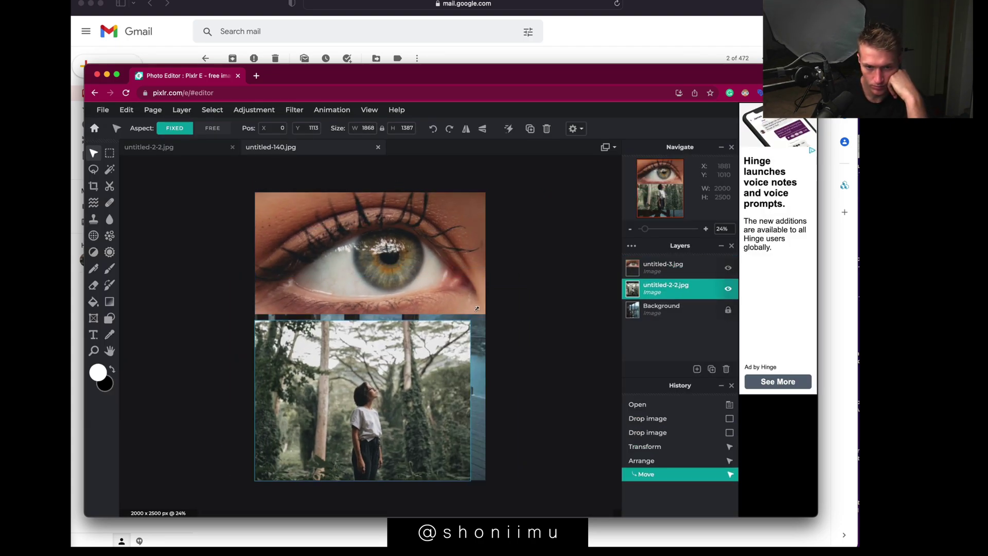
left_click(592, 350)
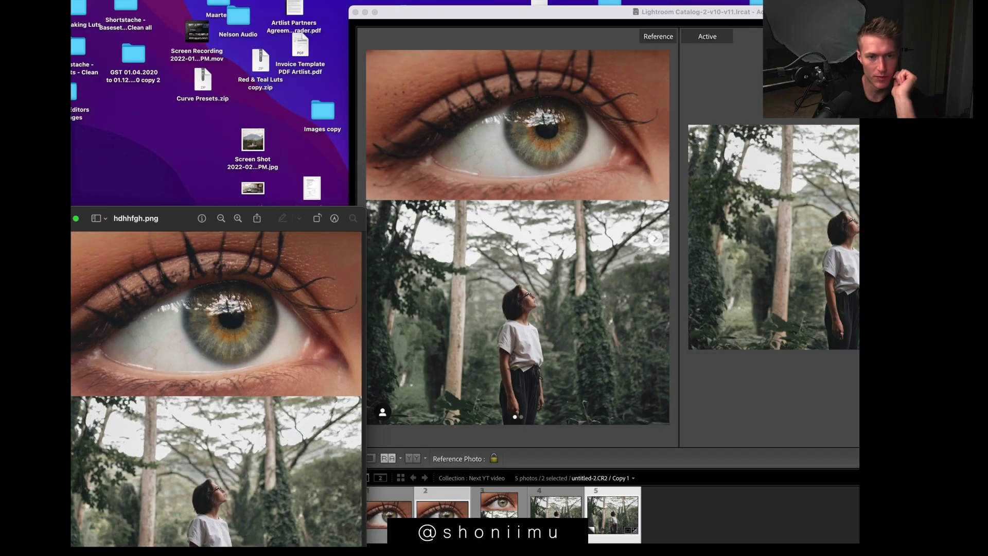
Step: Place the hdhhfgh.png collage window beside Lightroom's reference photo and compare the two versions
left_click_drag(369, 288, 391, 62)
double_click(391, 62)
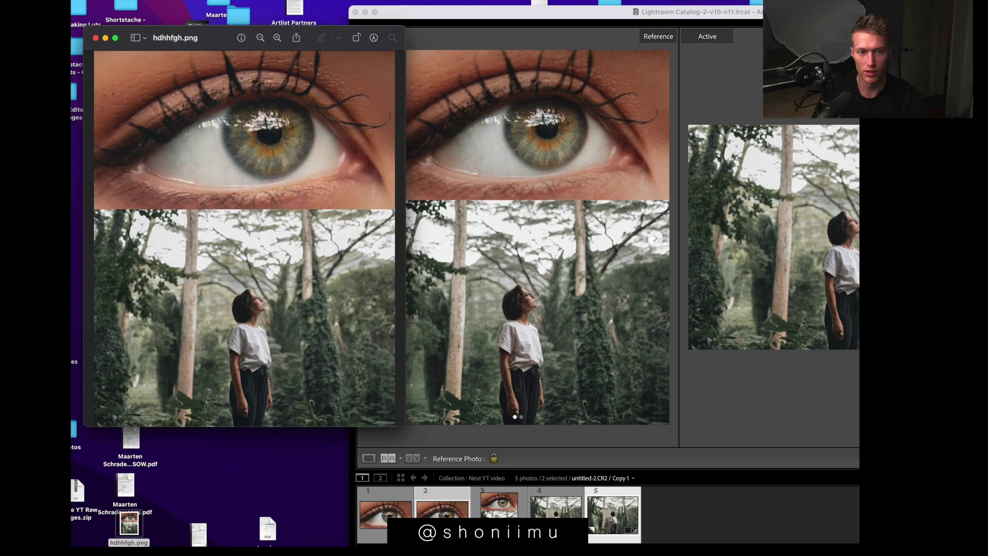
mouse_move(415, 30)
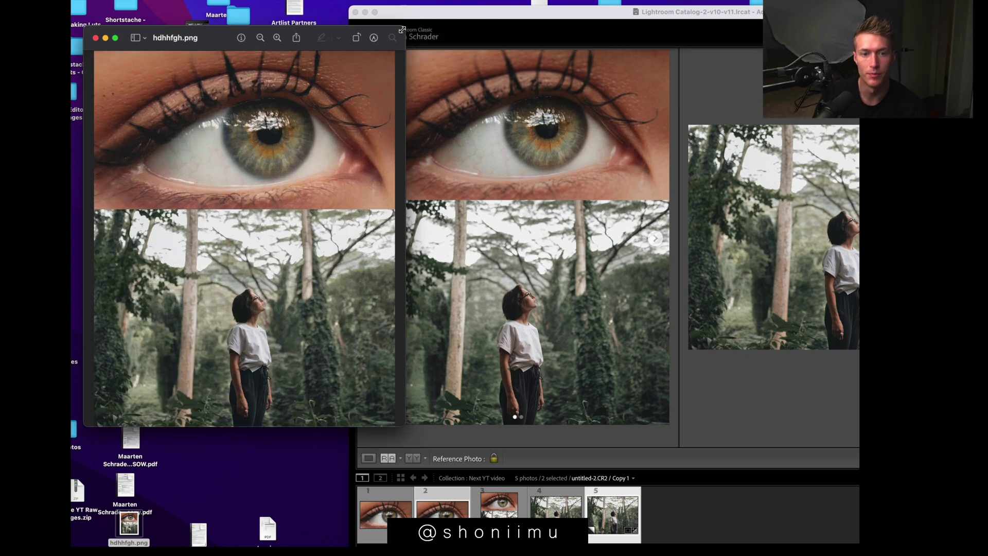
left_click_drag(402, 30, 364, 22)
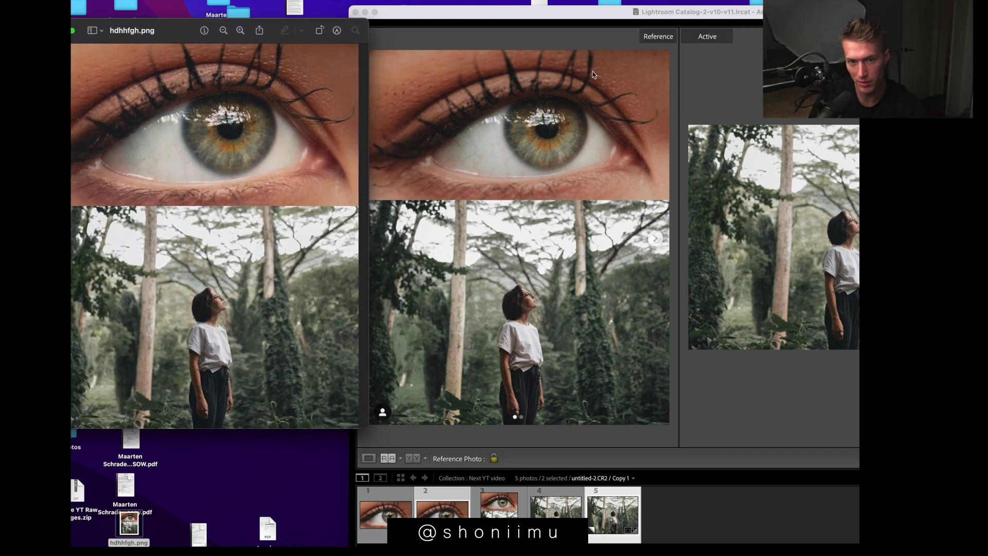